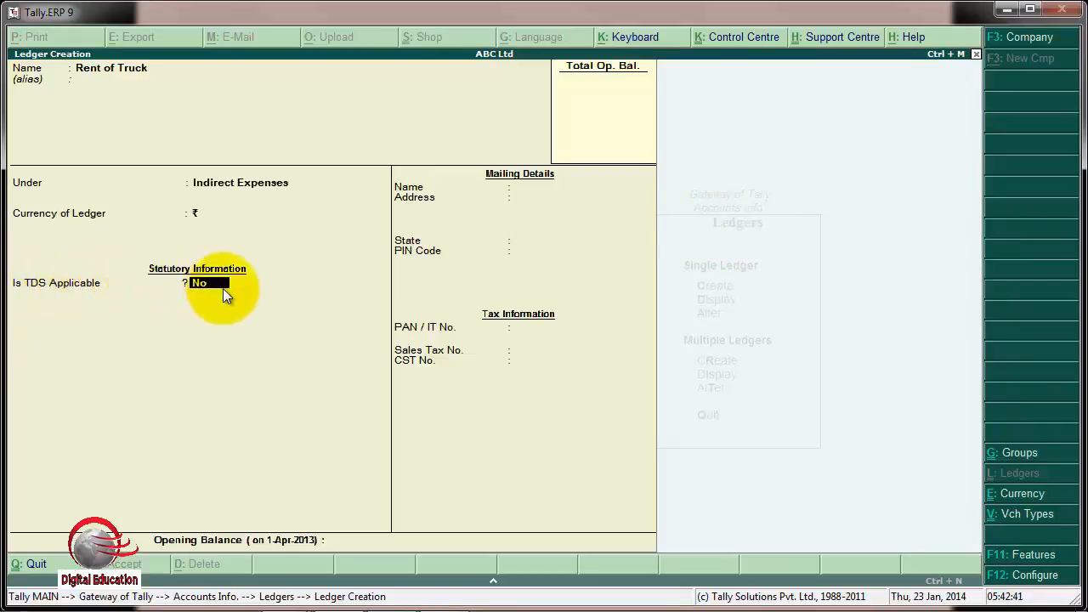
- Make TDS applicable to the Rent of Truck ledger with Payment to Transporters as its default nature of payment, and save the ledger
text(s)
key(Return)
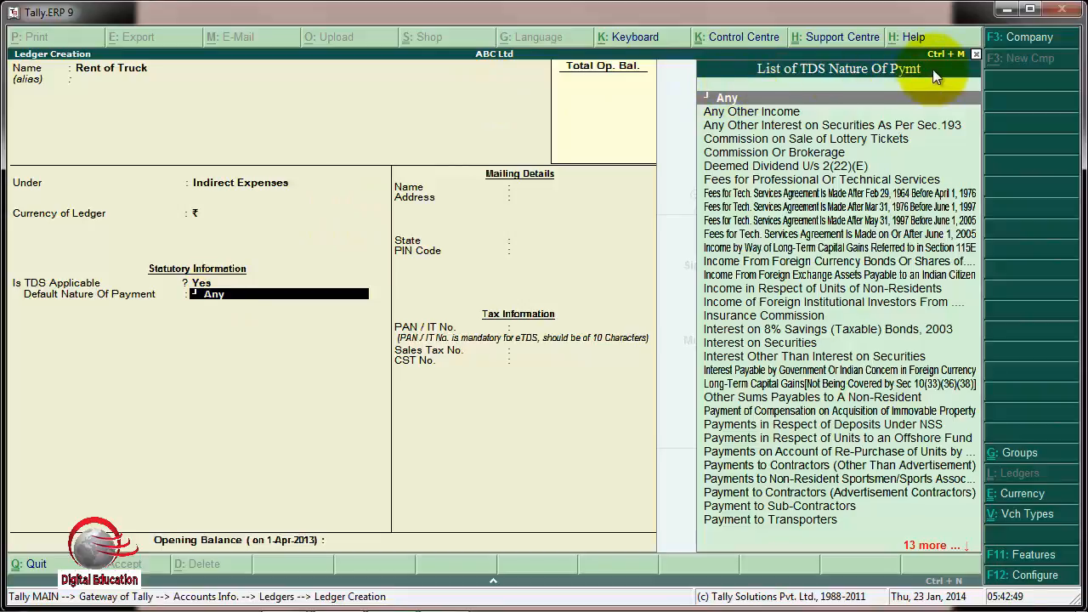
key(Down)
key(Down)
key(Down)
key(Down)
key(Down)
key(Down)
key(Down)
key(Down)
key(Down)
key(Down)
key(Down)
key(Down)
key(Down)
key(Down)
key(Down)
key(Down)
key(Down)
key(Down)
key(Down)
key(Down)
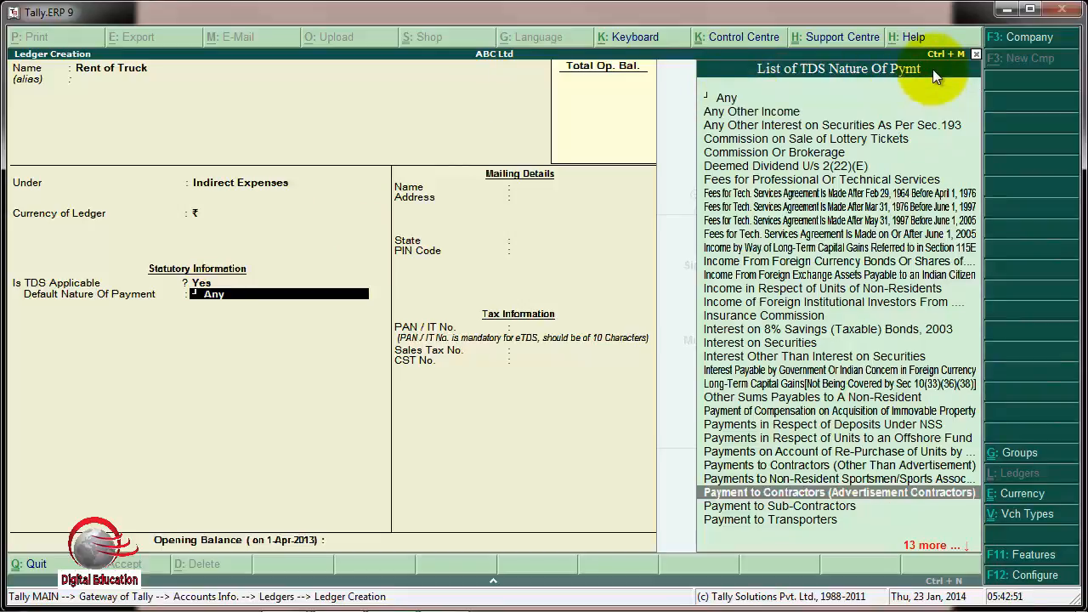
key(Down)
key(Down)
key(Down)
key(Down)
key(Down)
key(Down)
key(Down)
key(Down)
key(Down)
key(Down)
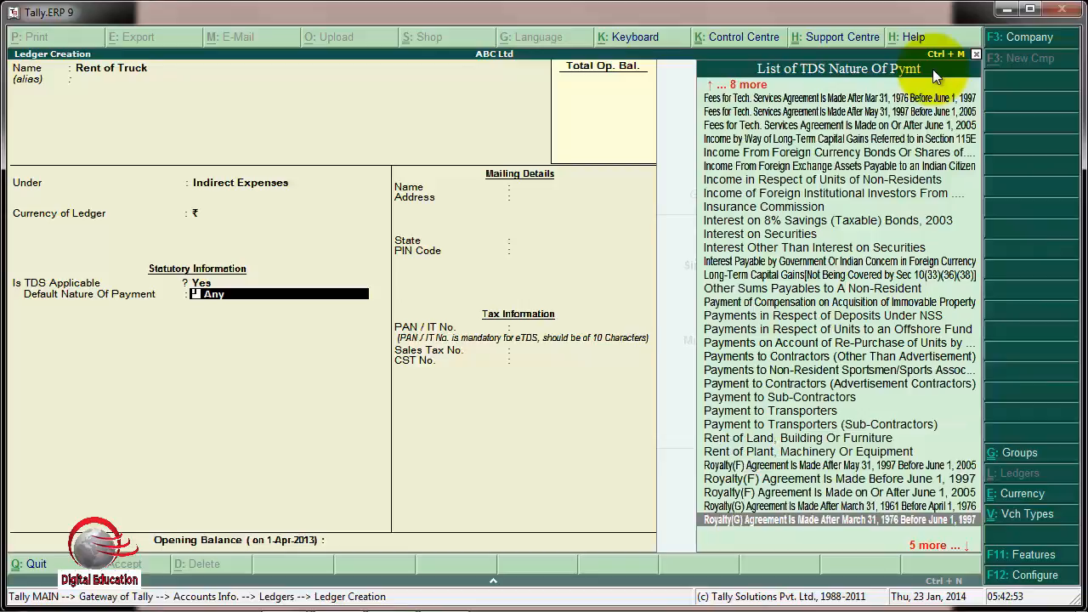
key(Up)
key(Up)
key(Up)
key(Up)
key(Up)
key(Up)
key(Up)
key(Up)
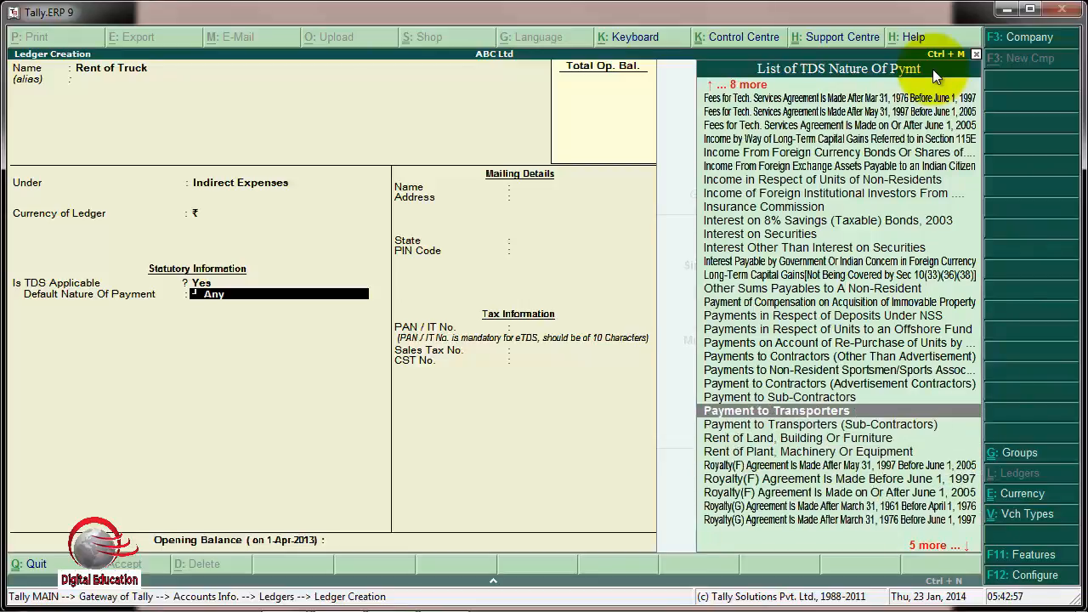
key(Down)
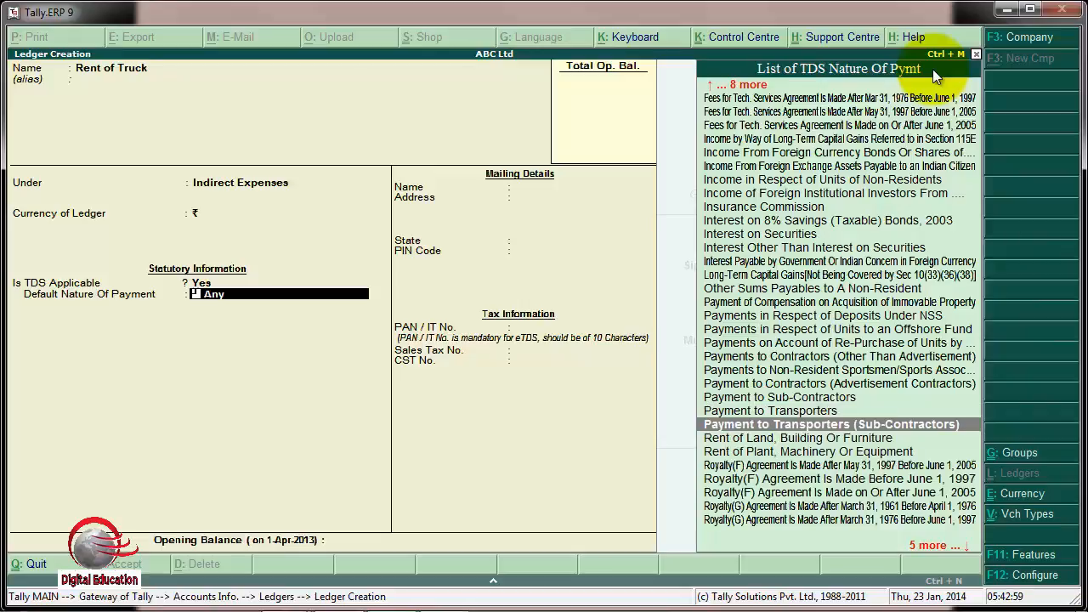
key(Up)
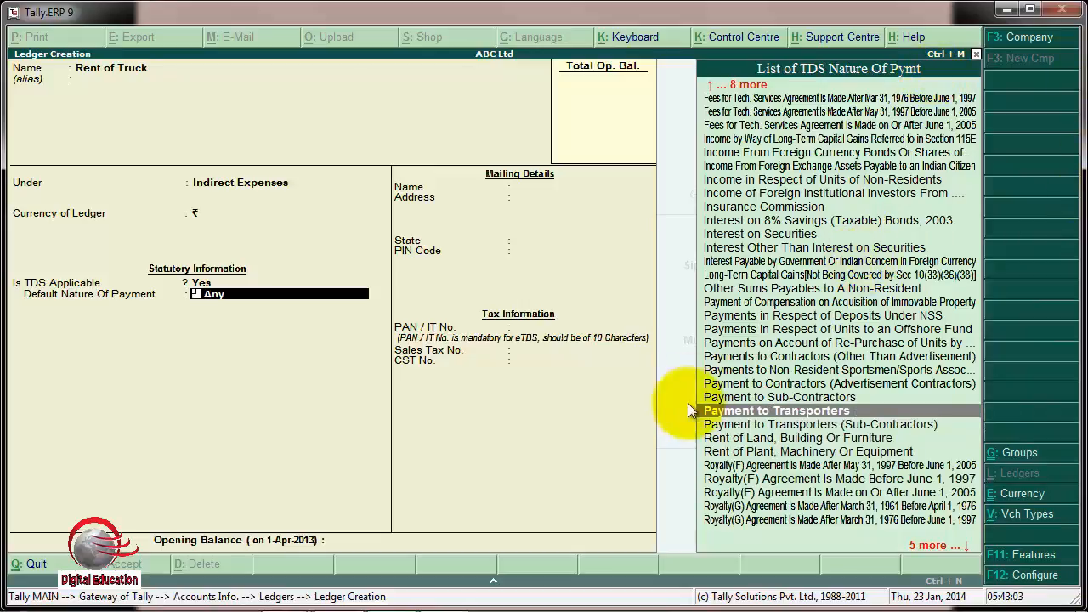
click(833, 412)
key(Return)
key(Return)
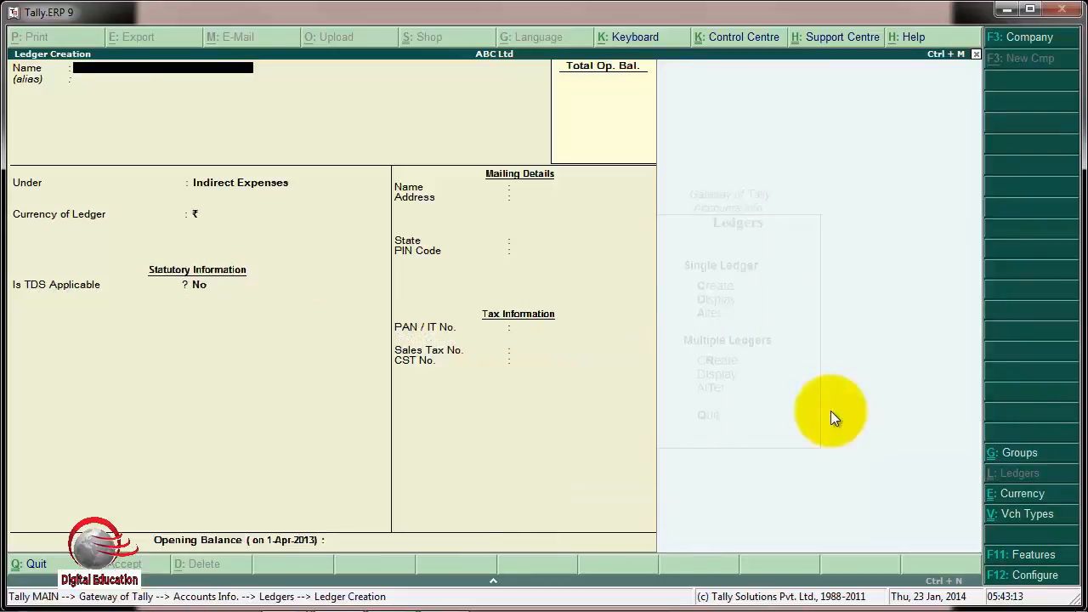
- Start a new ledger named Maheta Transport and place it under the Sundry Creditors group
text(Maheta Transport)
key(Return)
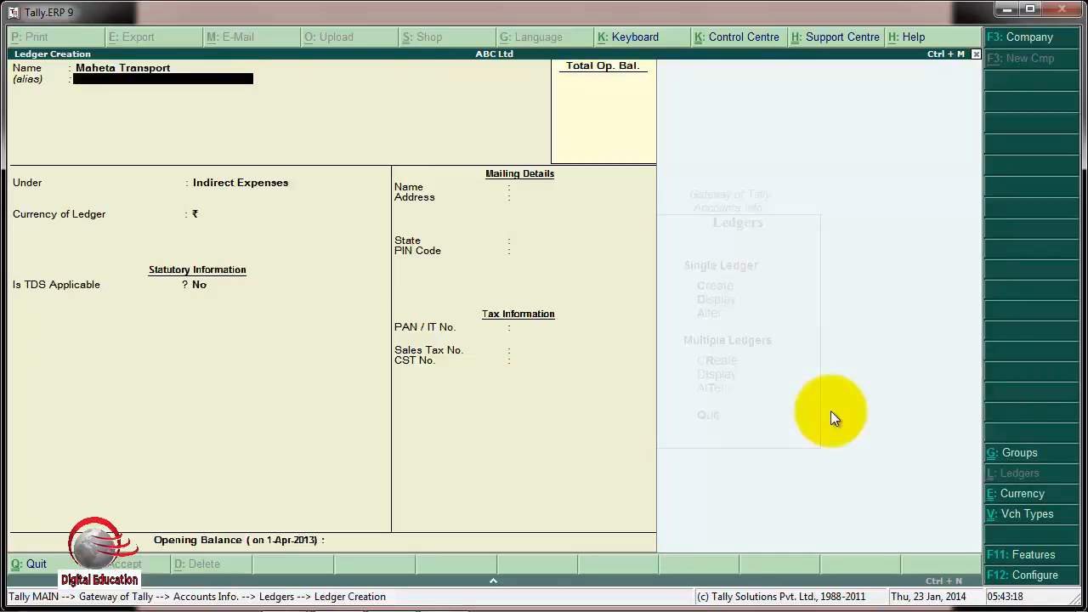
key(Return)
text(S)
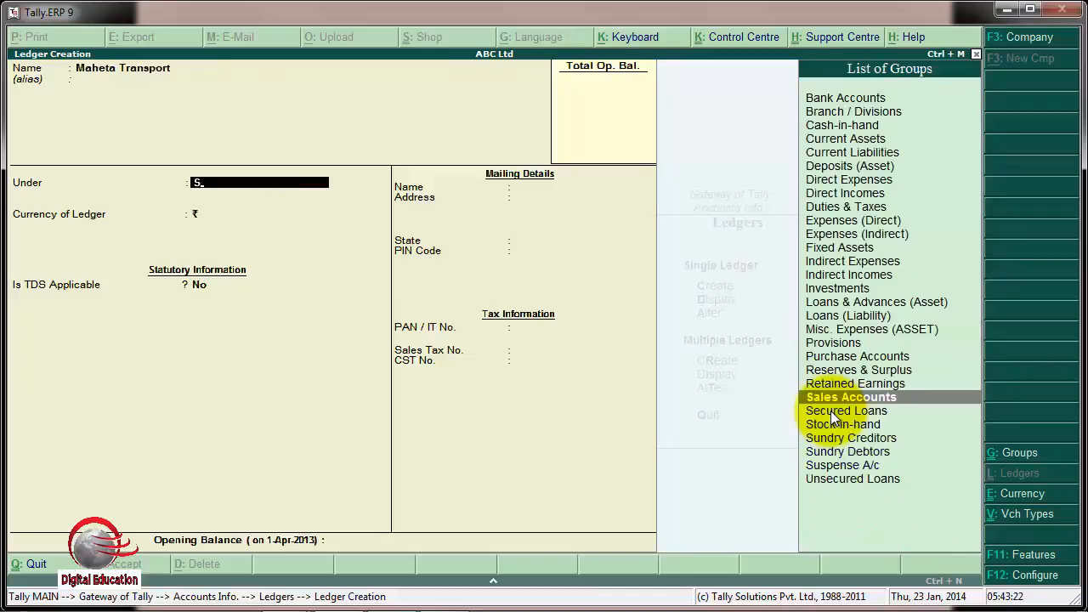
key(Down)
key(Down)
key(Down)
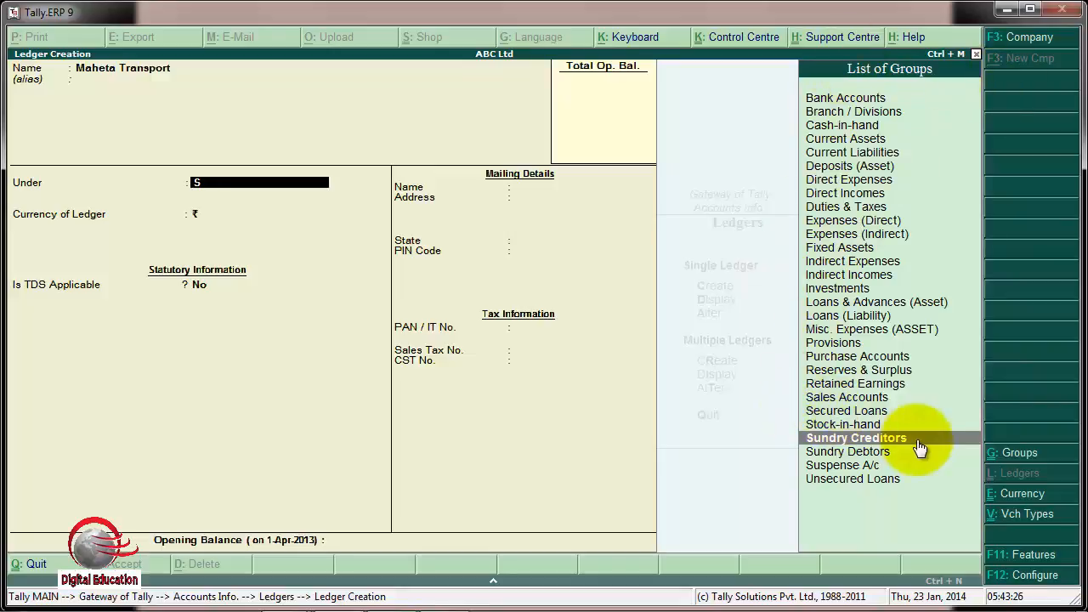
key(Return)
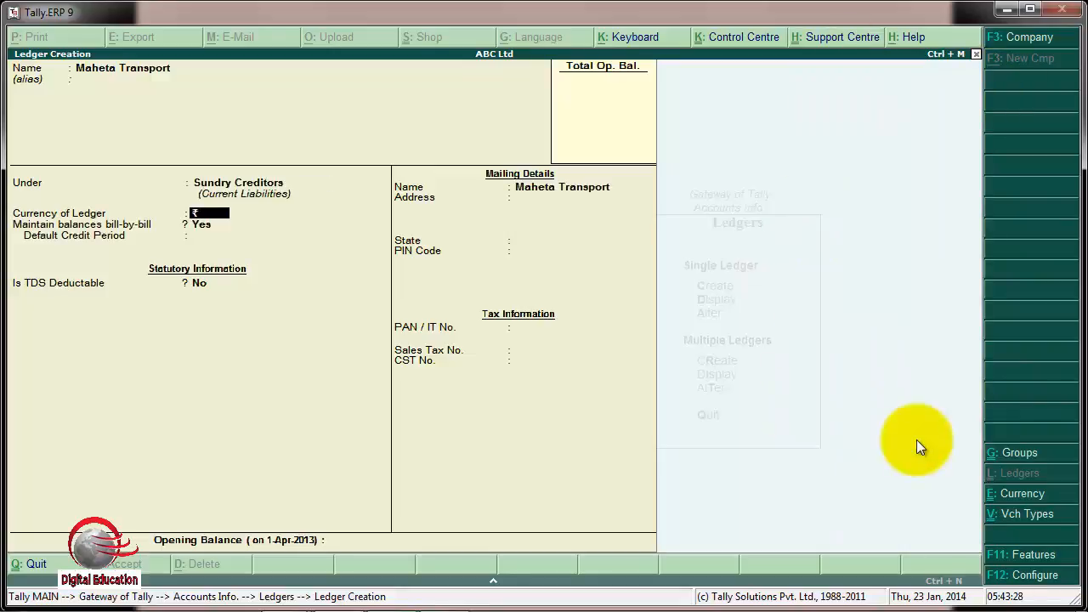
- Keep the default currency and bill settings, and make TDS deductable for Maheta Transport with deductee type Individual/HUF - Resident
key(Return)
key(Return)
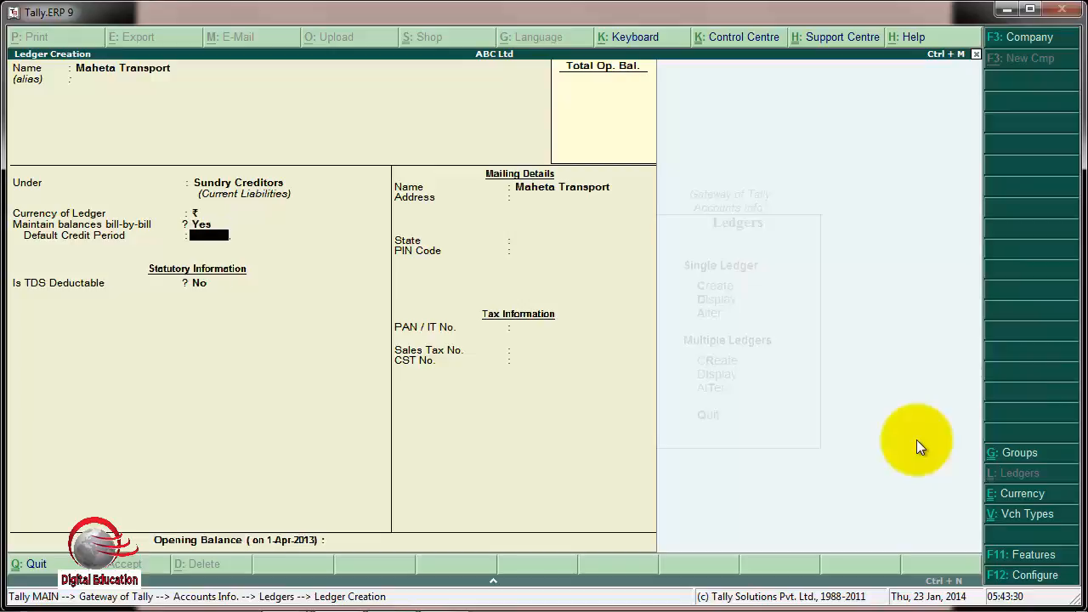
key(Return)
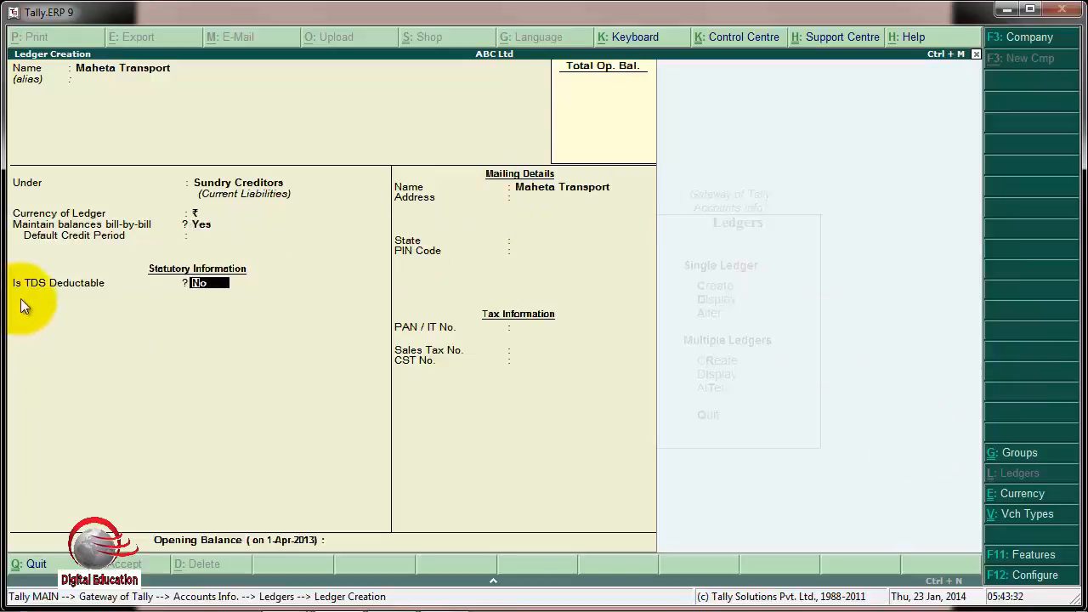
text(yes)
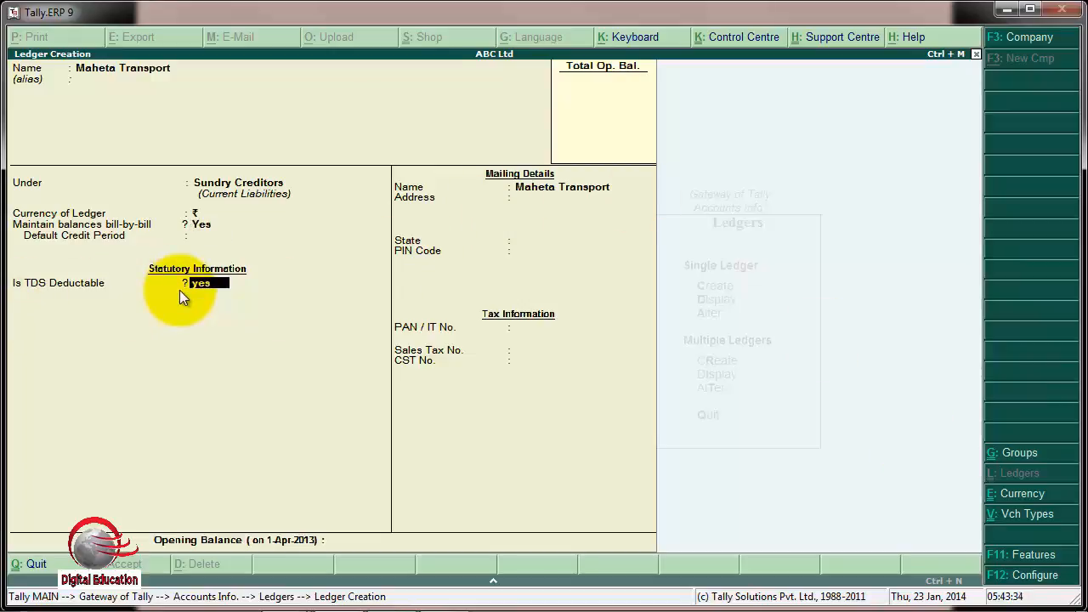
key(Return)
key(Down)
key(Down)
key(Down)
key(Down)
key(Down)
key(Down)
key(Down)
key(Down)
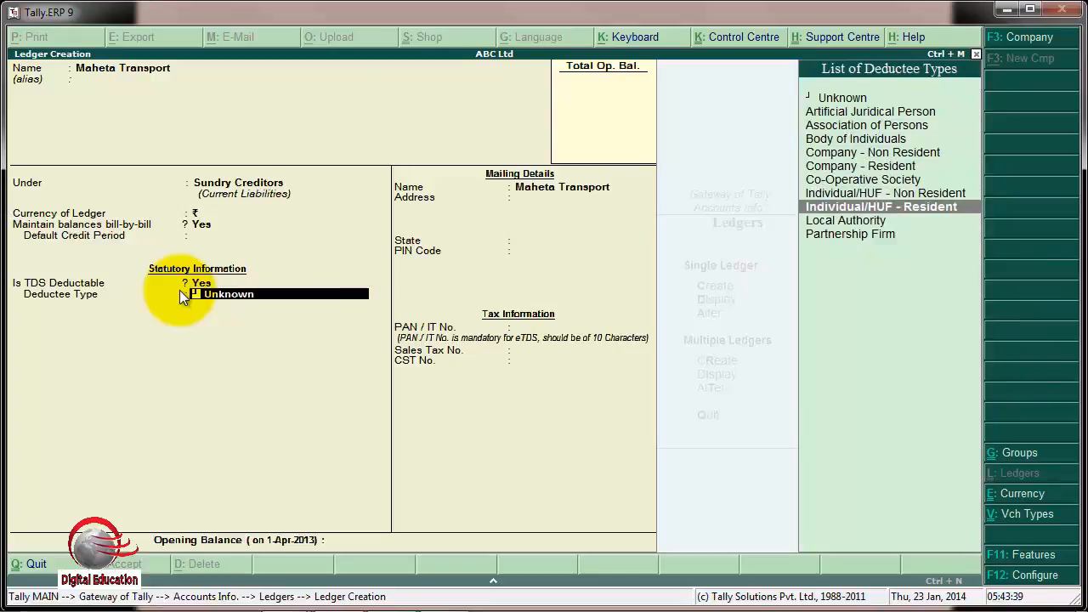
key(Return)
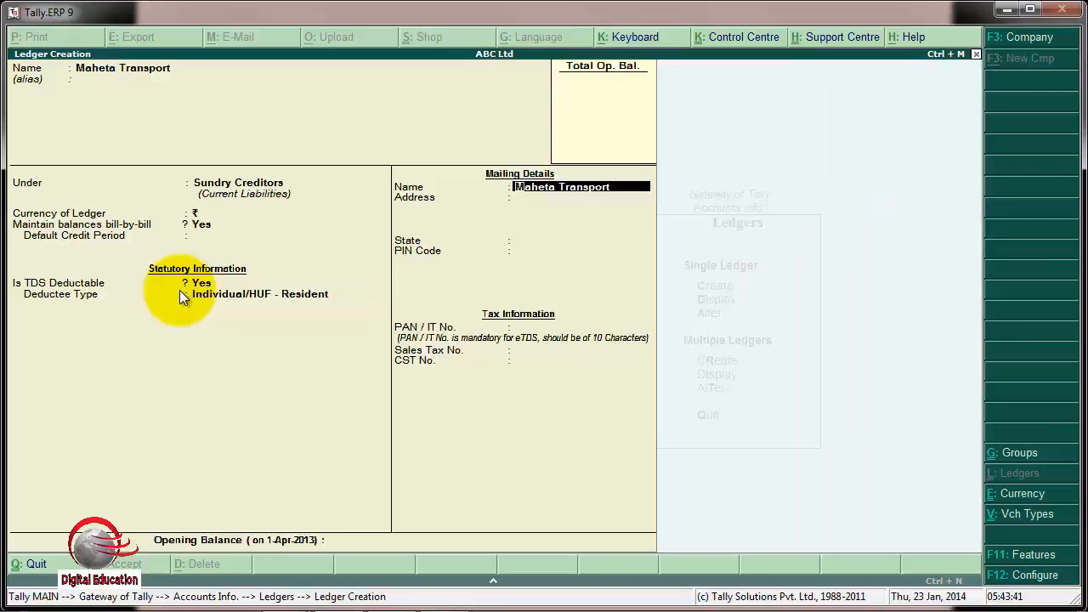
- Set the state to Gujarat in the mailing details, leave the tax numbers blank and save the Maheta Transport ledger
key(Return)
key(Return)
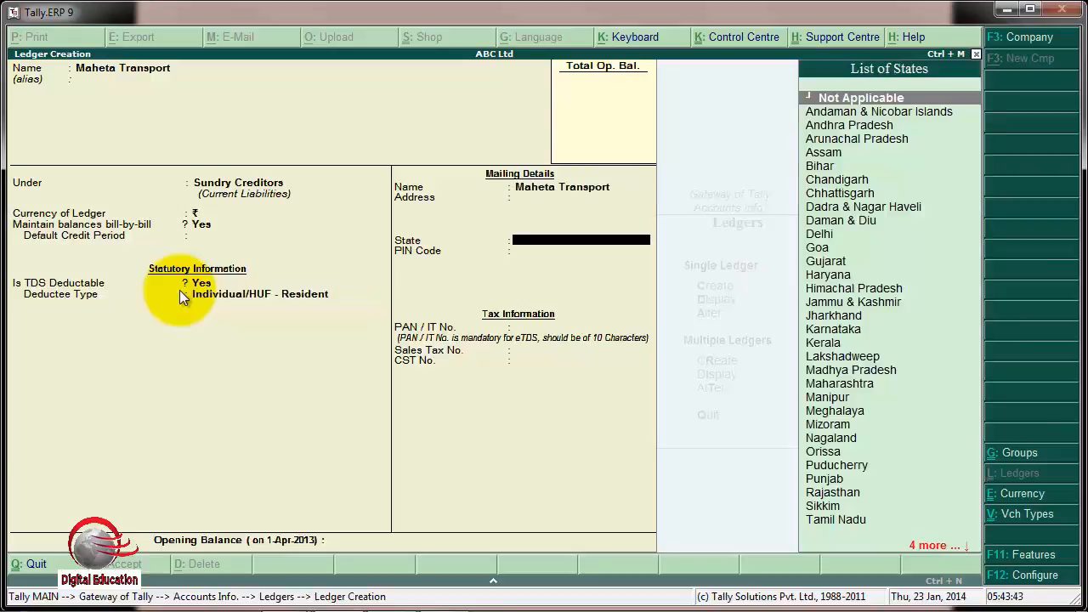
text(G)
key(Down)
key(Down)
key(Return)
key(Return)
key(Return)
key(Return)
key(Return)
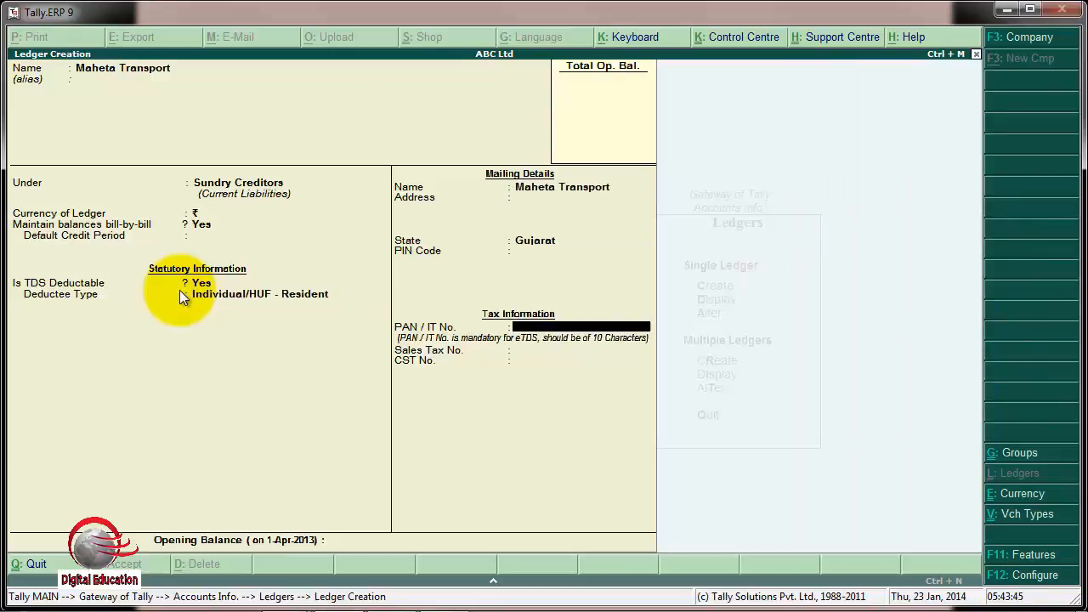
key(Return)
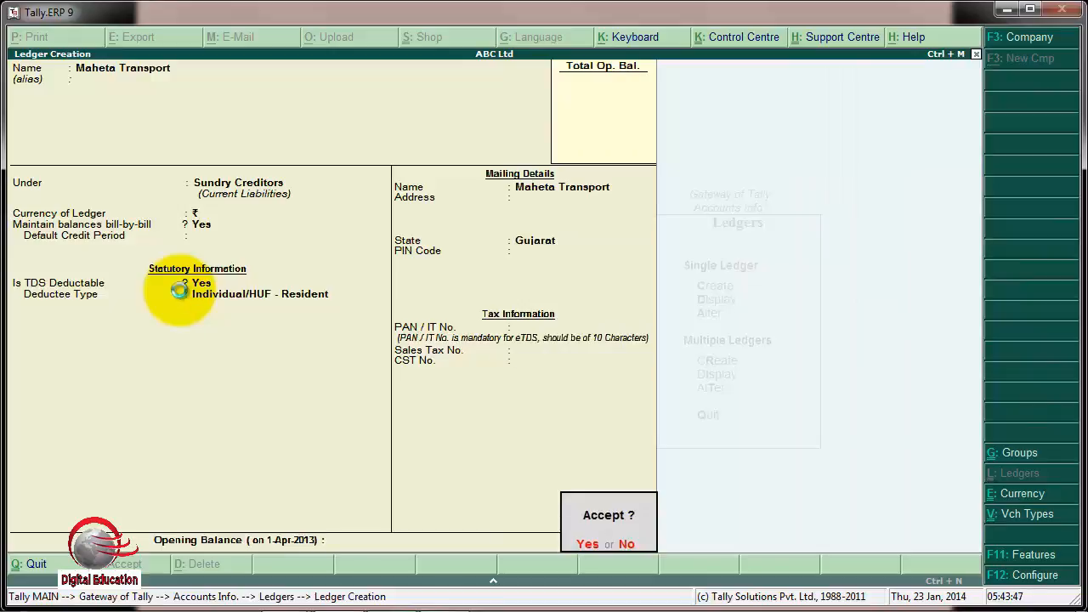
key(Return)
- Start another ledger named Tds on Rent of Truck and place it under the Duties & Taxes group
text(T)
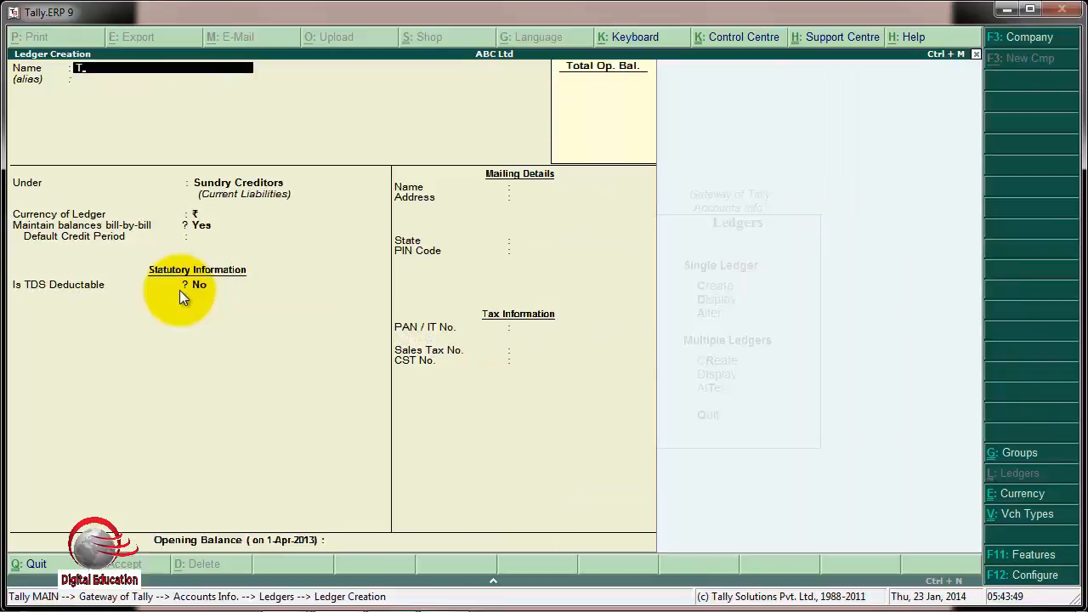
text(ds on Rent of Truck)
key(Return)
key(Return)
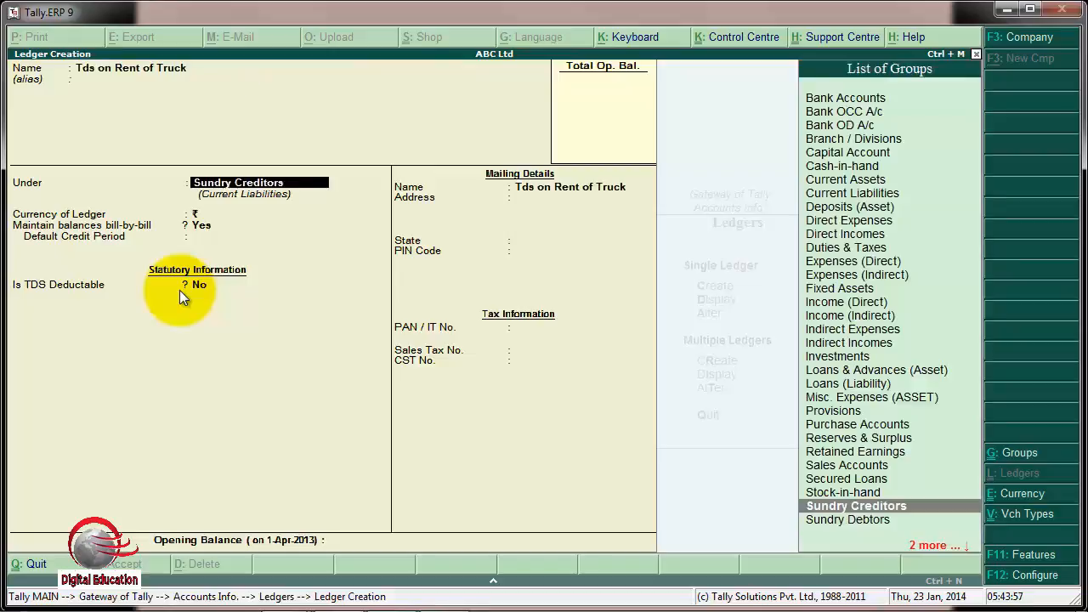
text(D)
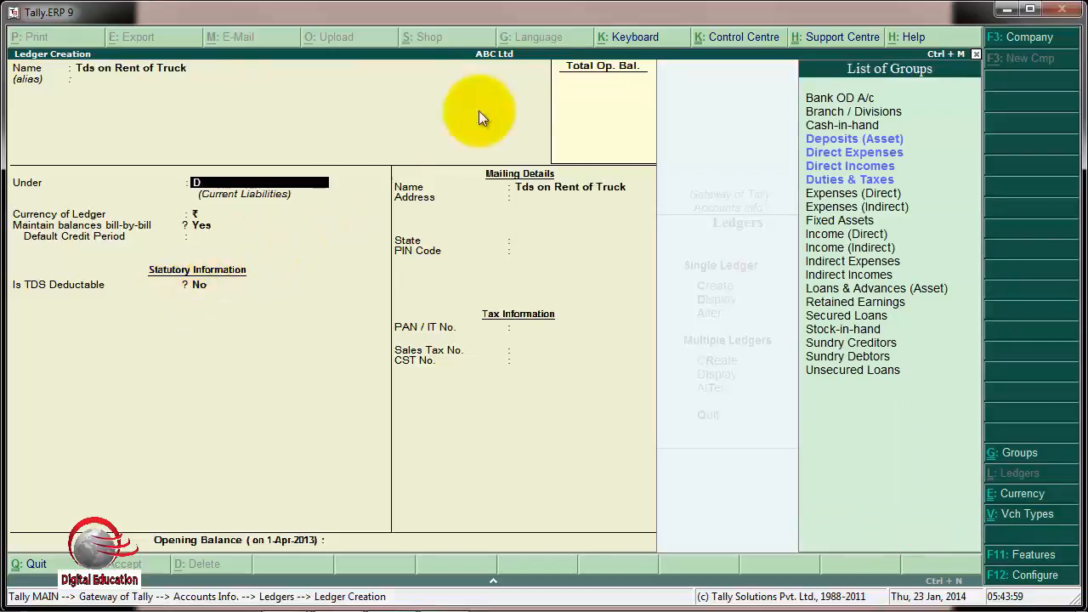
click(862, 179)
click(863, 179)
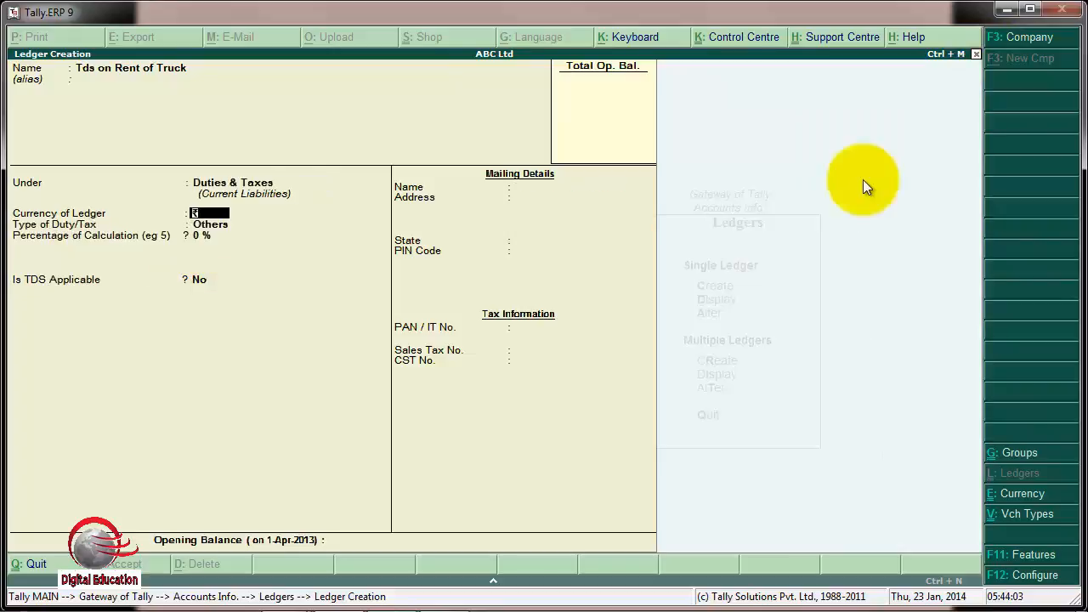
- Set the duty type to TDS with Payment to Transporters as the nature of payment, and save the Tds on Rent of Truck ledger
key(Return)
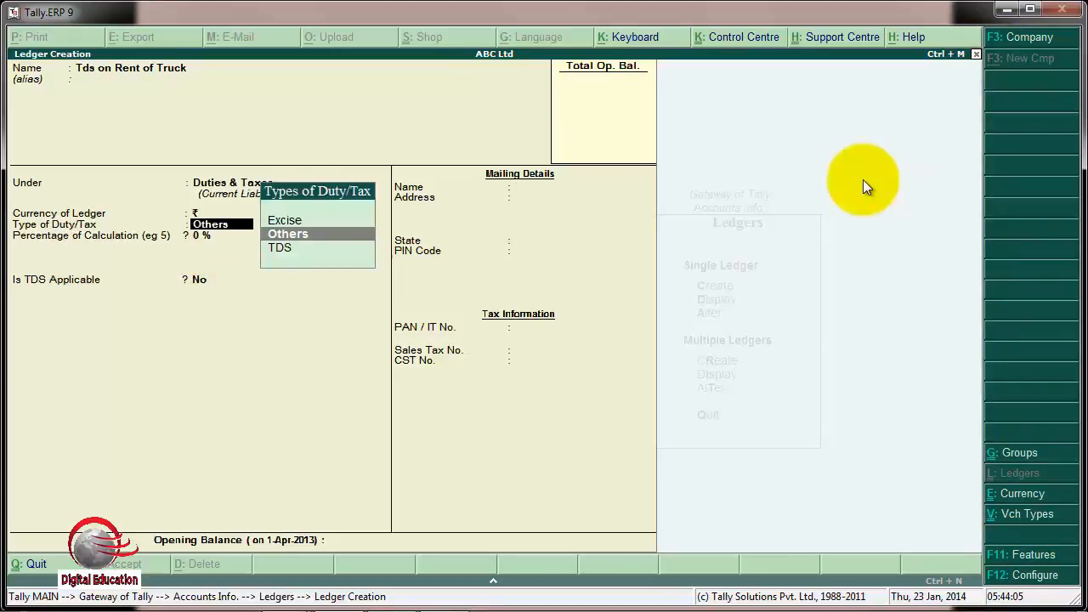
key(Down)
key(Return)
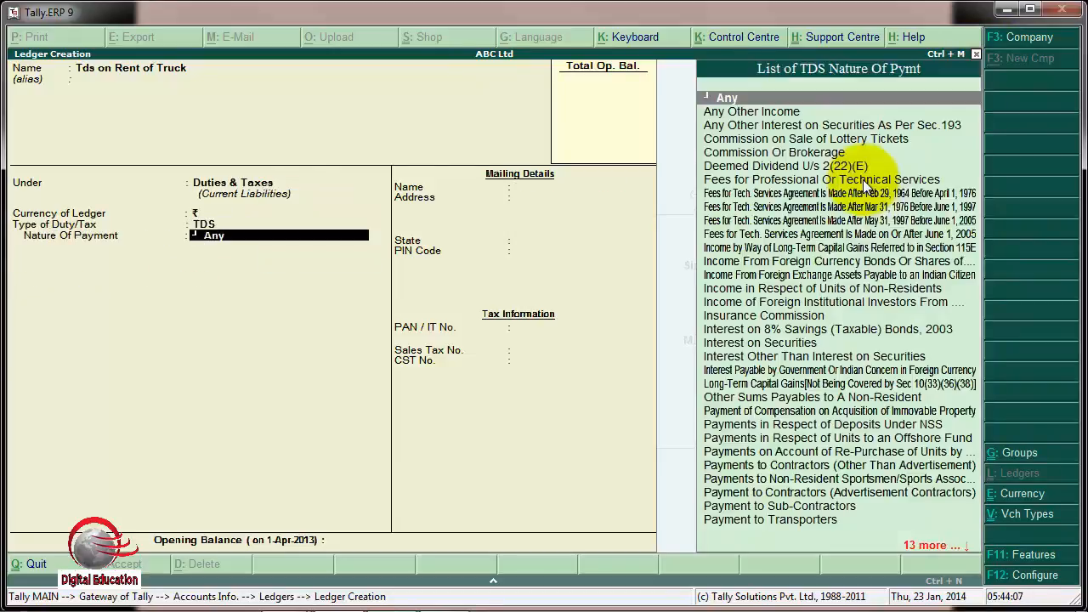
text(P)
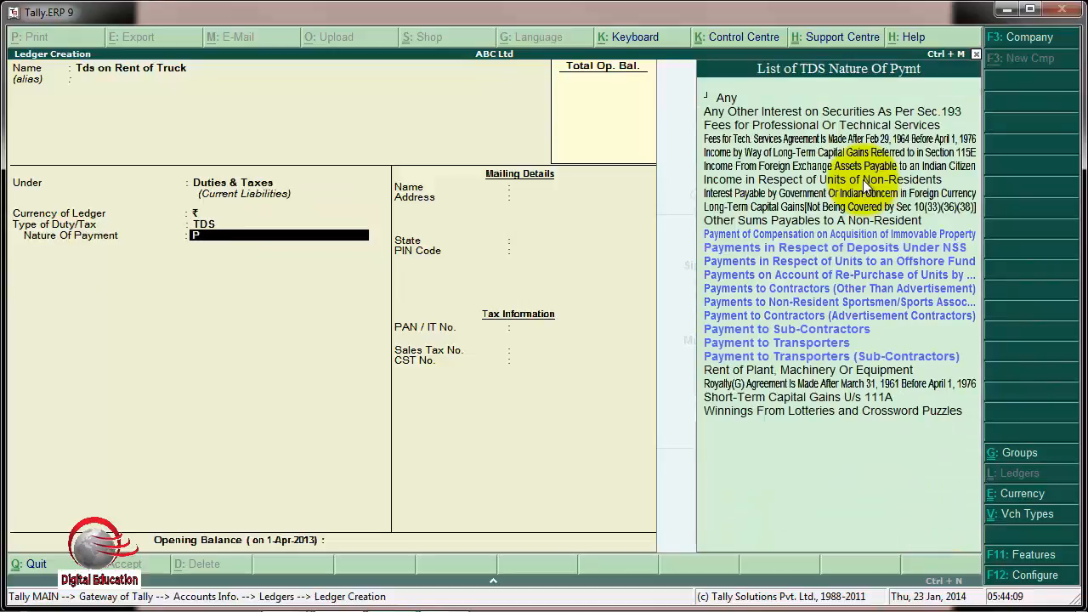
key(Down)
key(Down)
key(Down)
key(Down)
key(Down)
key(Down)
key(Down)
key(Down)
key(Down)
key(Down)
key(Down)
key(Up)
key(Up)
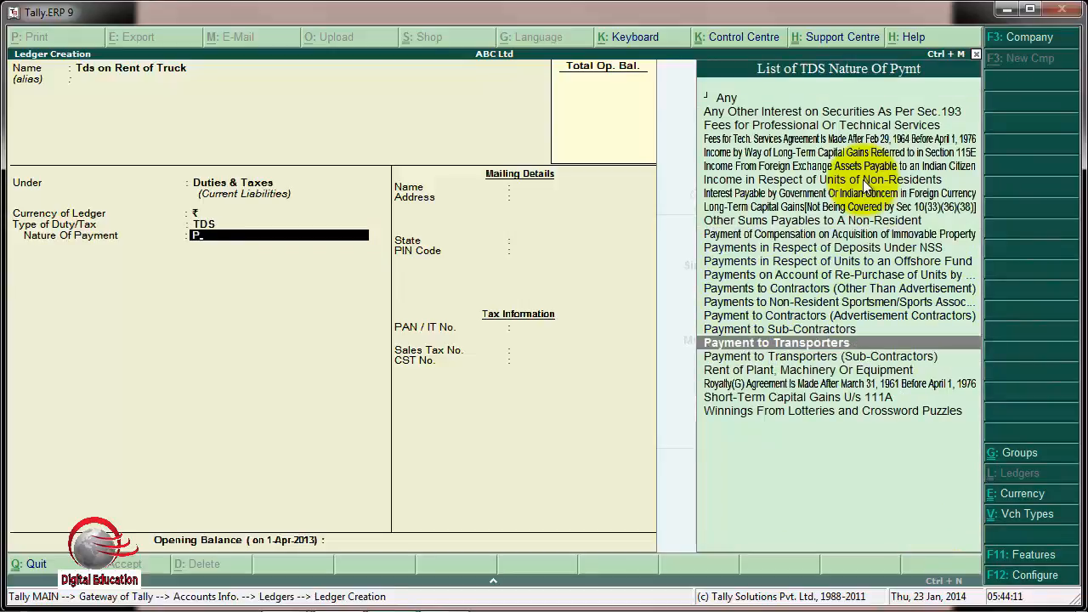
click(819, 342)
key(Return)
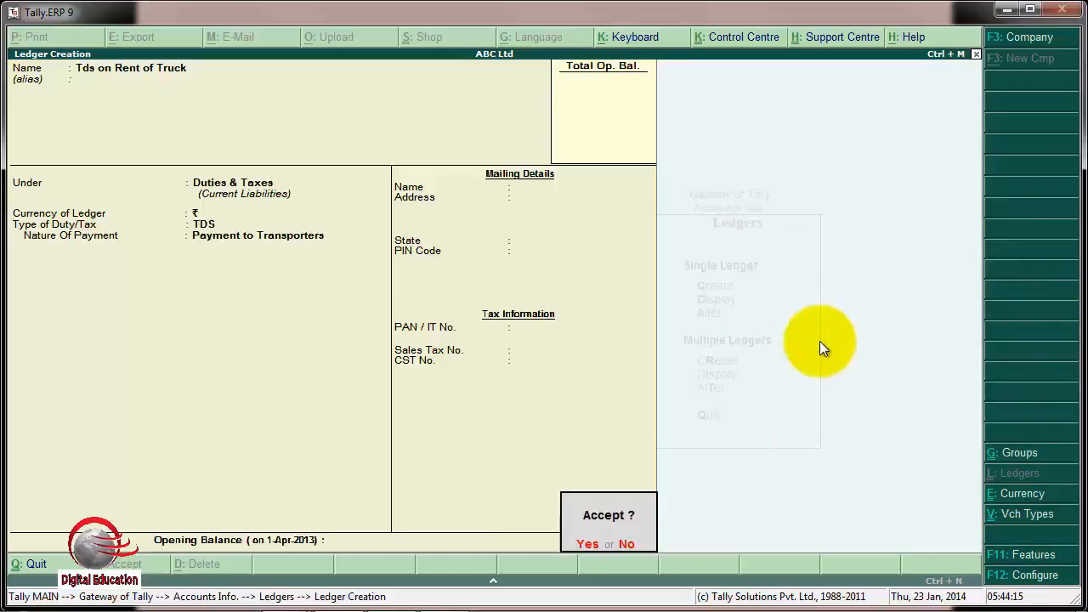
key(Return)
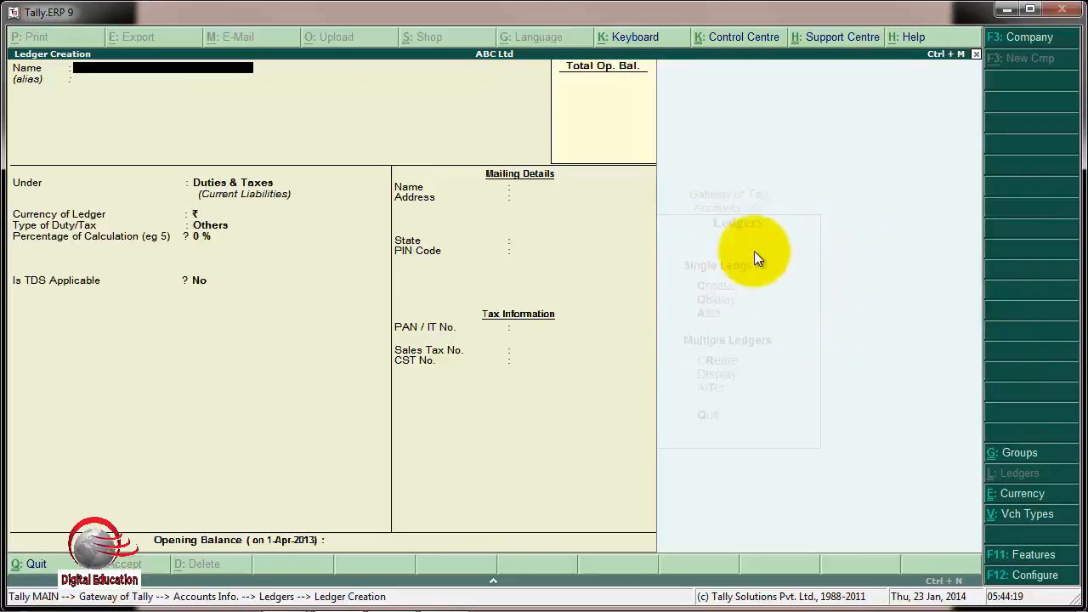
- Leave ledger creation and open a new journal voucher in Accounting Vouchers
key(Escape)
key(Return)
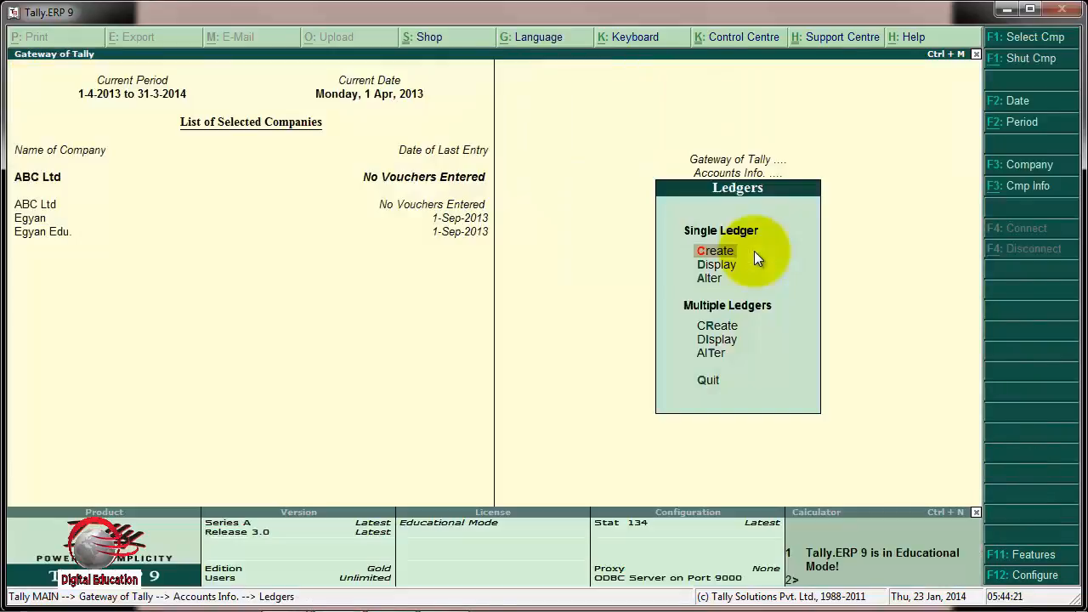
key(Escape)
key(Escape)
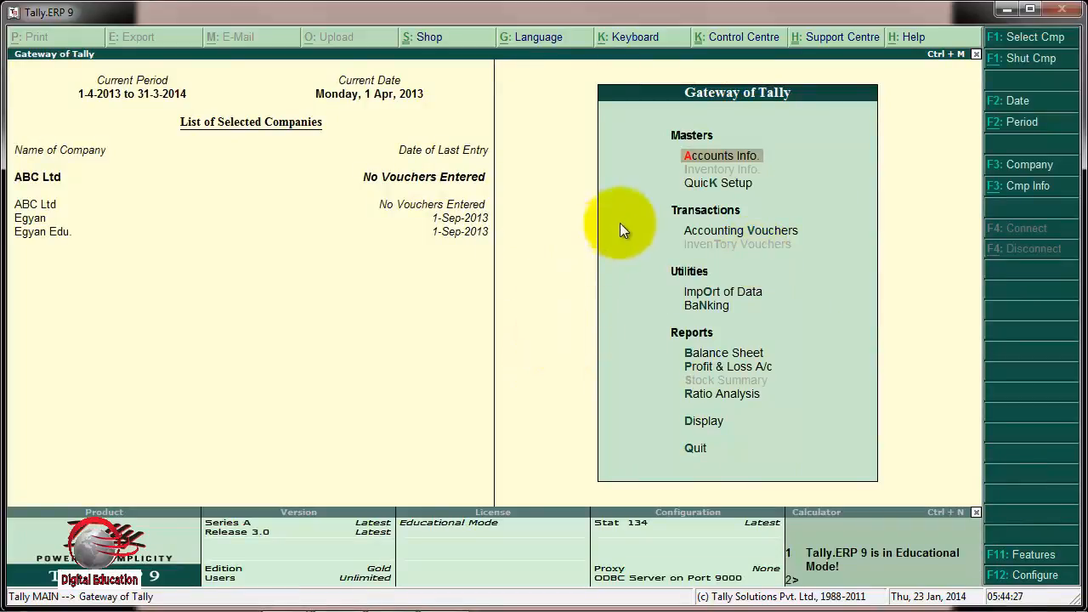
key(Down)
key(Down)
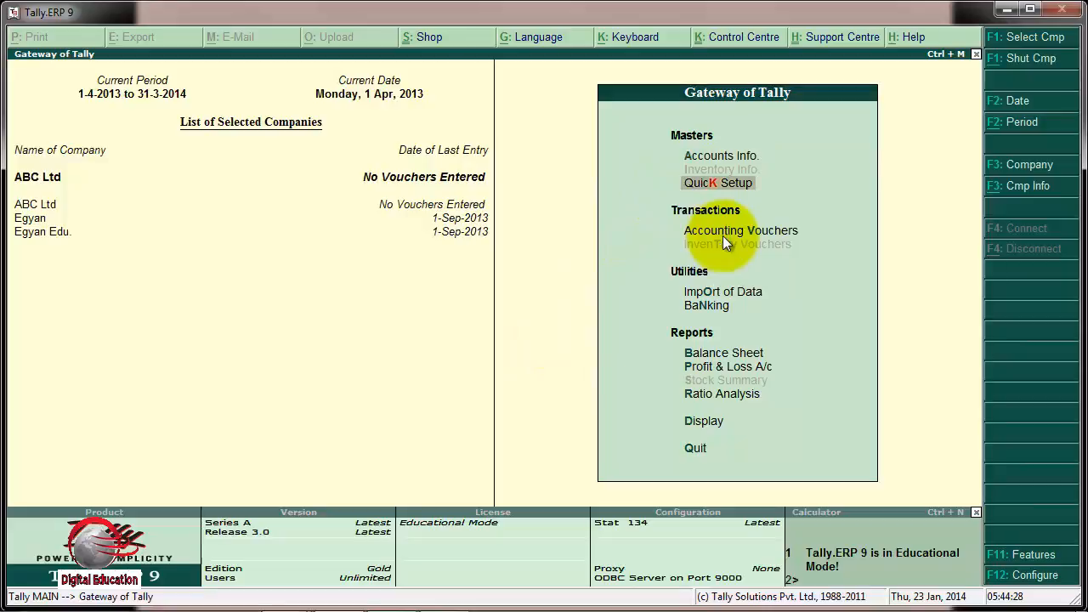
key(Return)
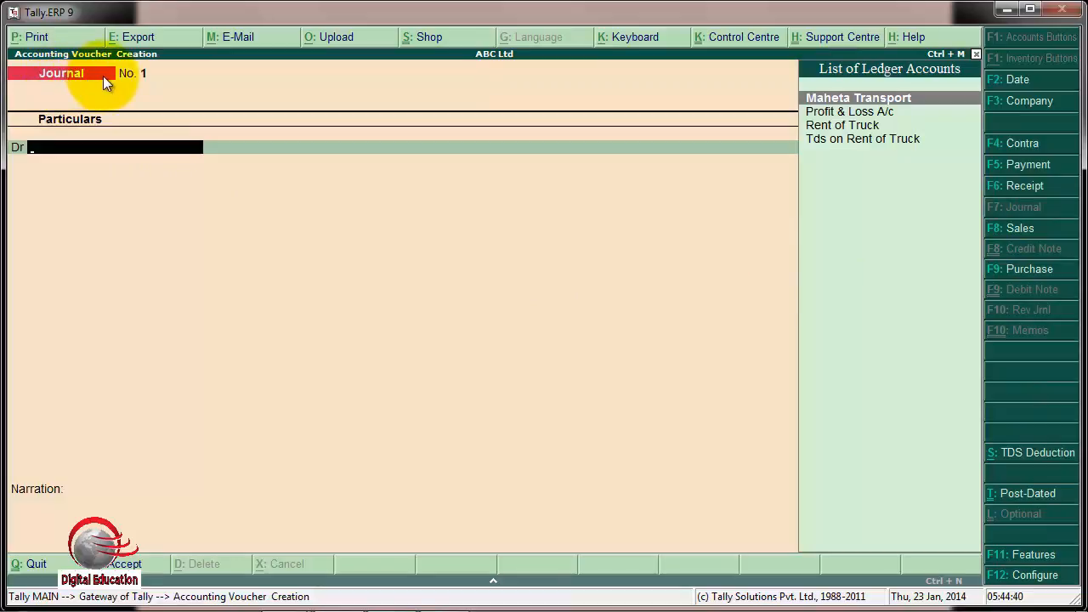
- Choose Rent of Truck as the debit ledger on the journal voucher's first line
key(Down)
key(Down)
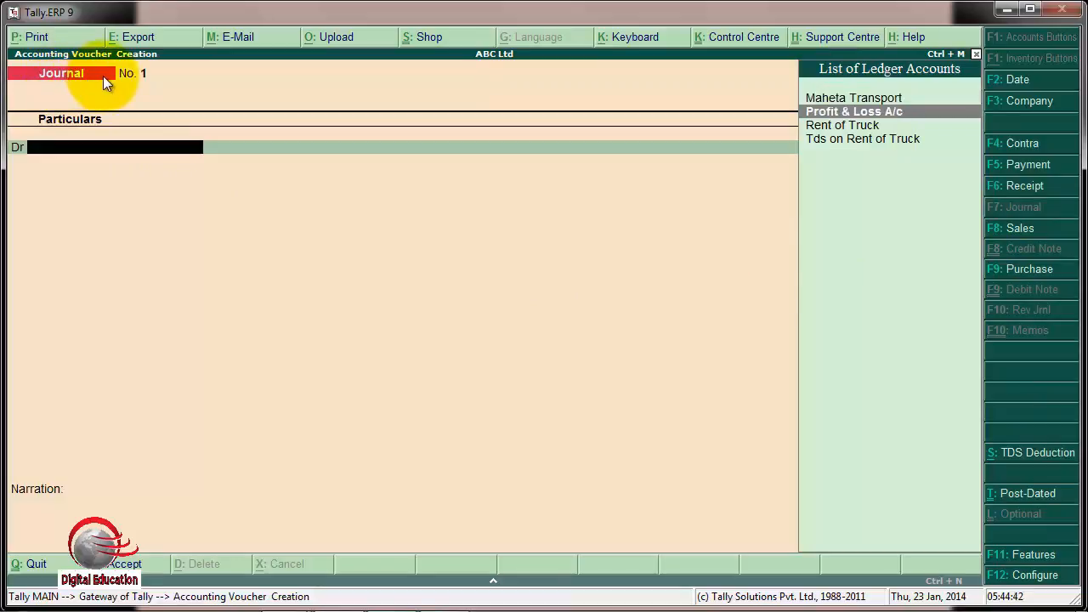
key(Return)
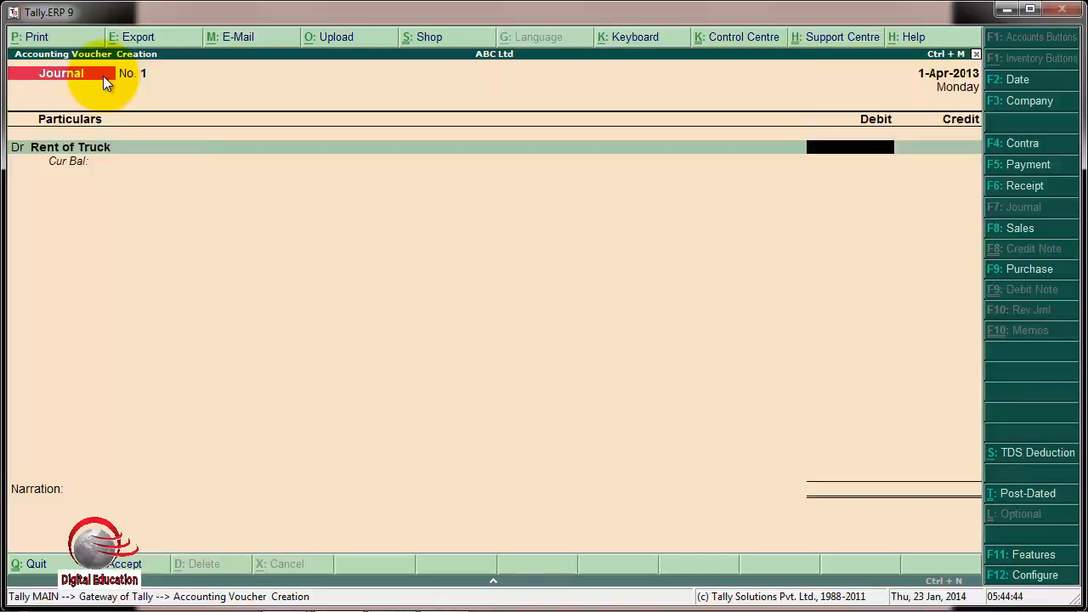
- Debit Rent of Truck with 1,50,000 and assign the full assessable value to Payment to Transporters
text(1,50000)
key(Return)
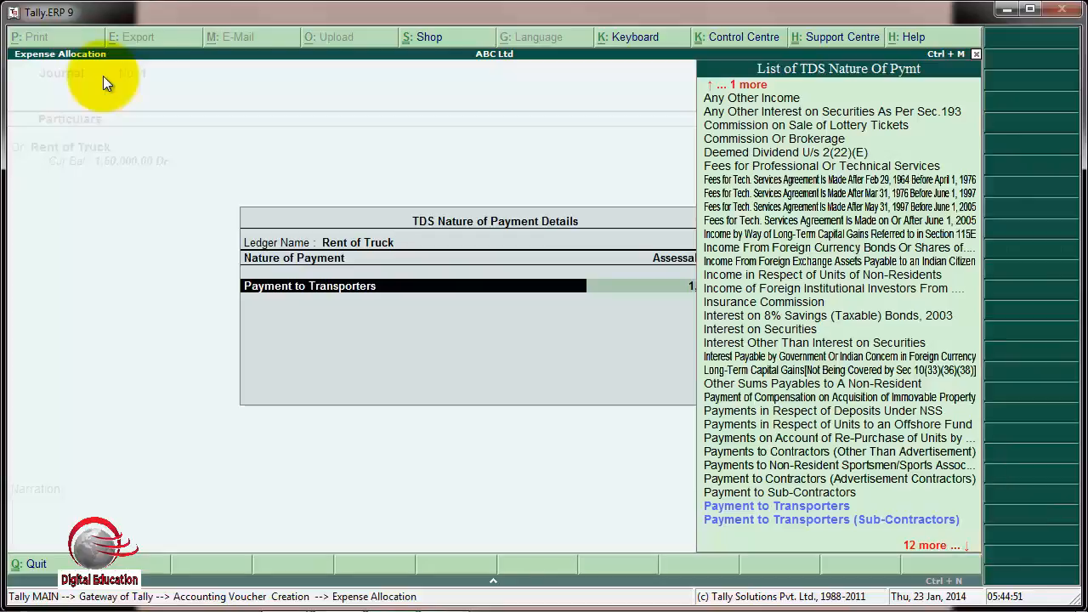
key(Return)
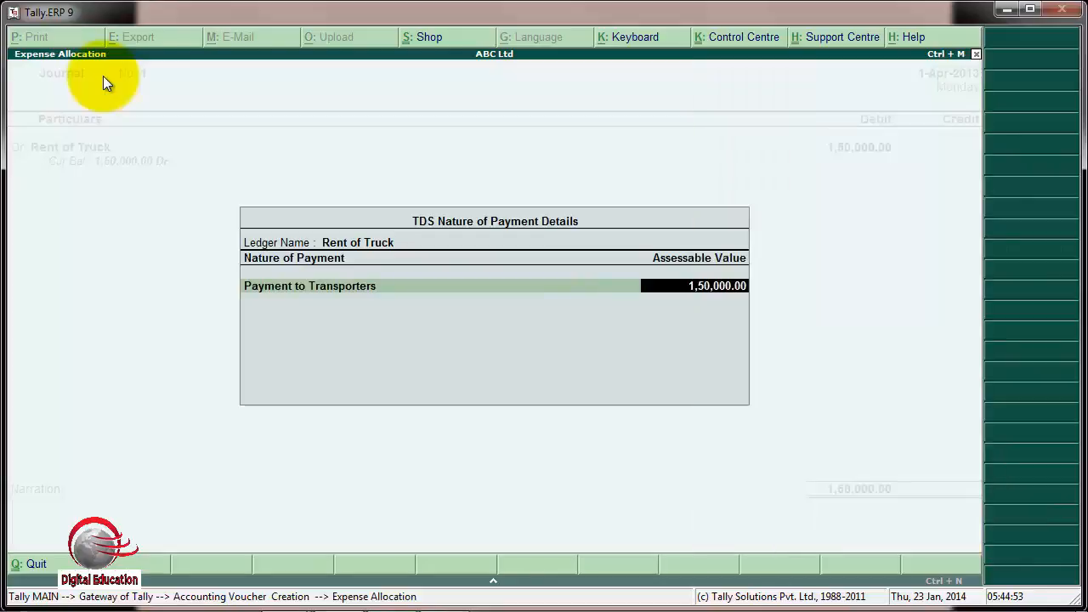
key(Return)
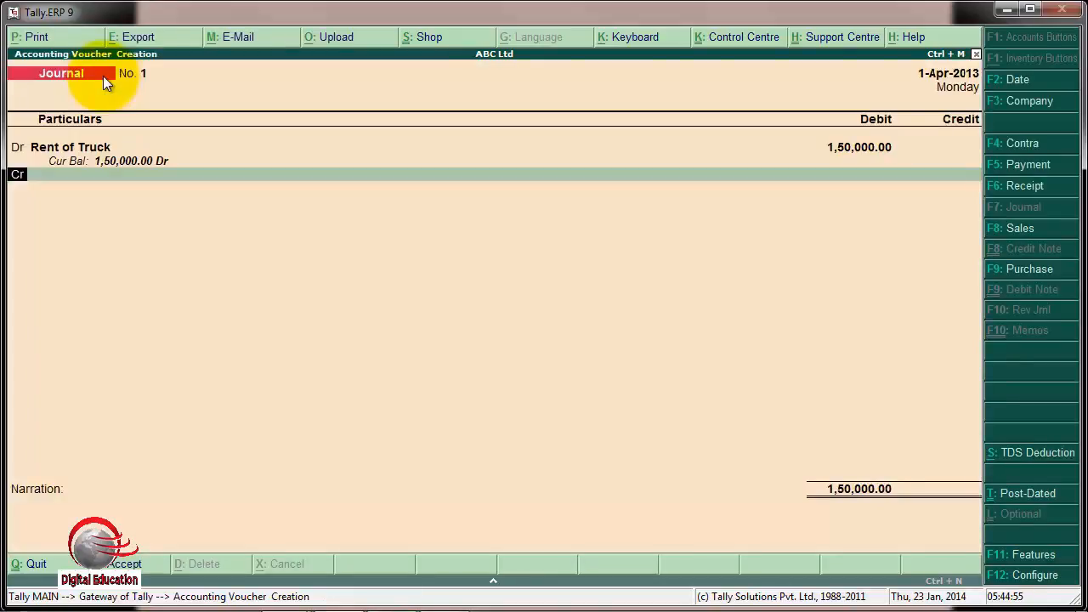
- Credit Maheta Transport with a new TDS reference Jrnl / 1-1 for Payment to Transporters, deducted through the Tds on Rent of Truck ledger
key(Return)
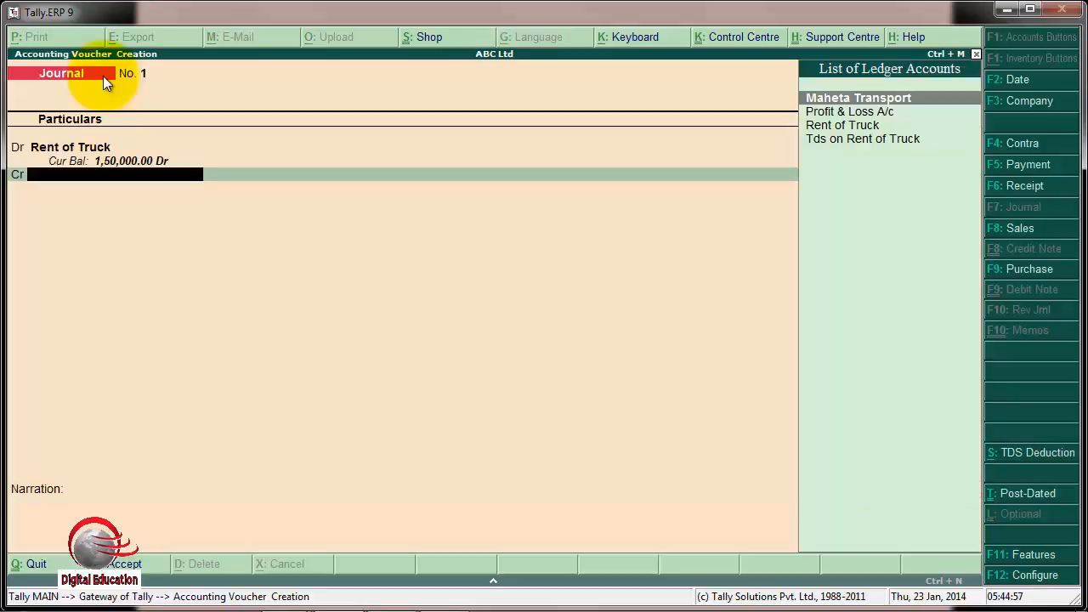
key(Return)
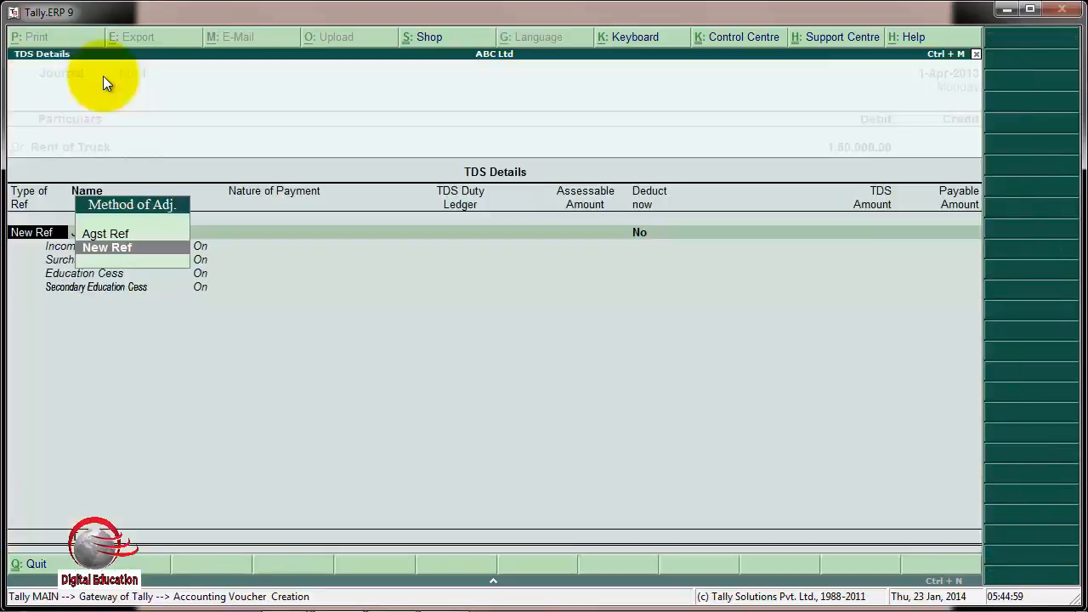
key(Return)
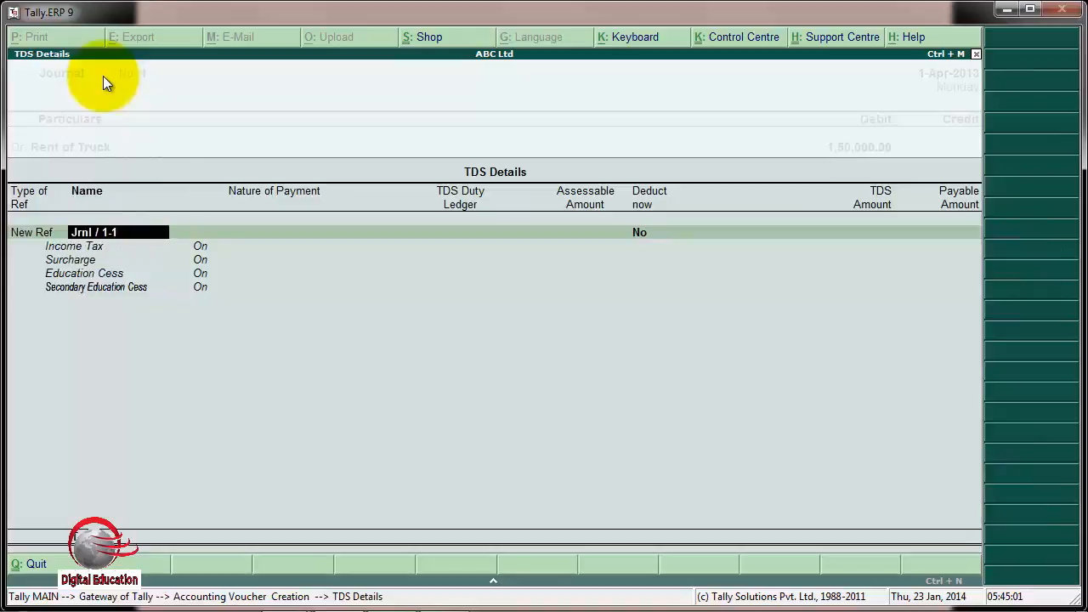
key(Return)
key(Return)
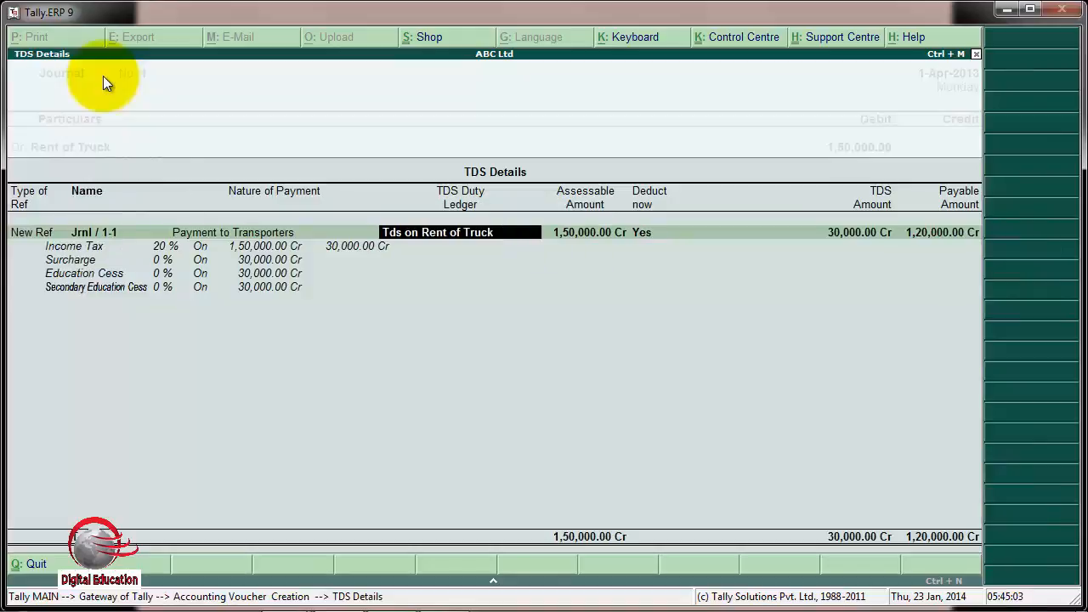
key(Return)
key(Return)
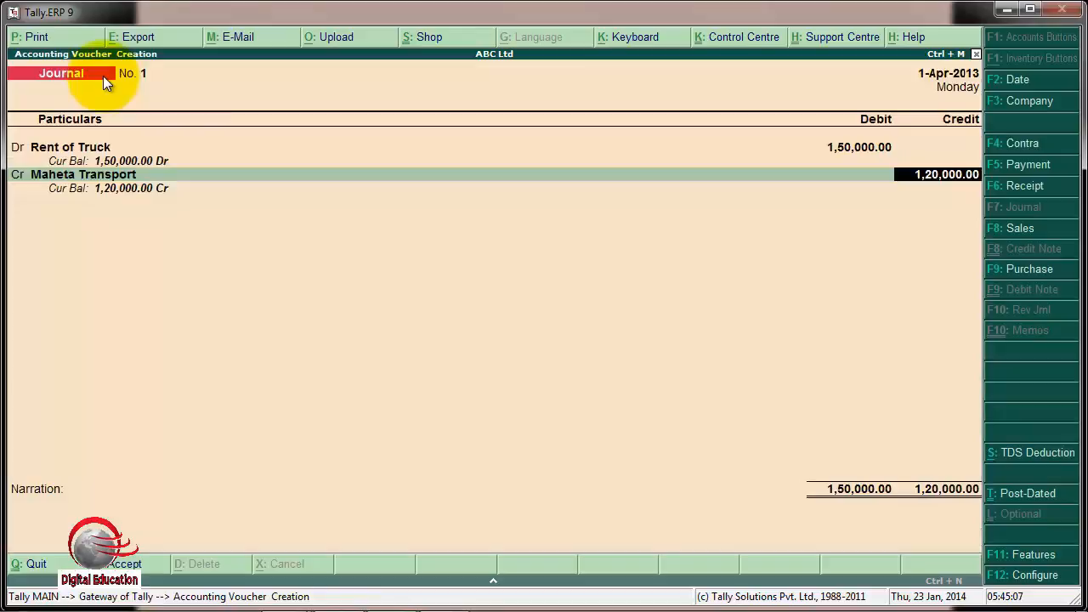
- Go back to the Maheta Transport credit line and review its TDS details again
key(BackSpace)
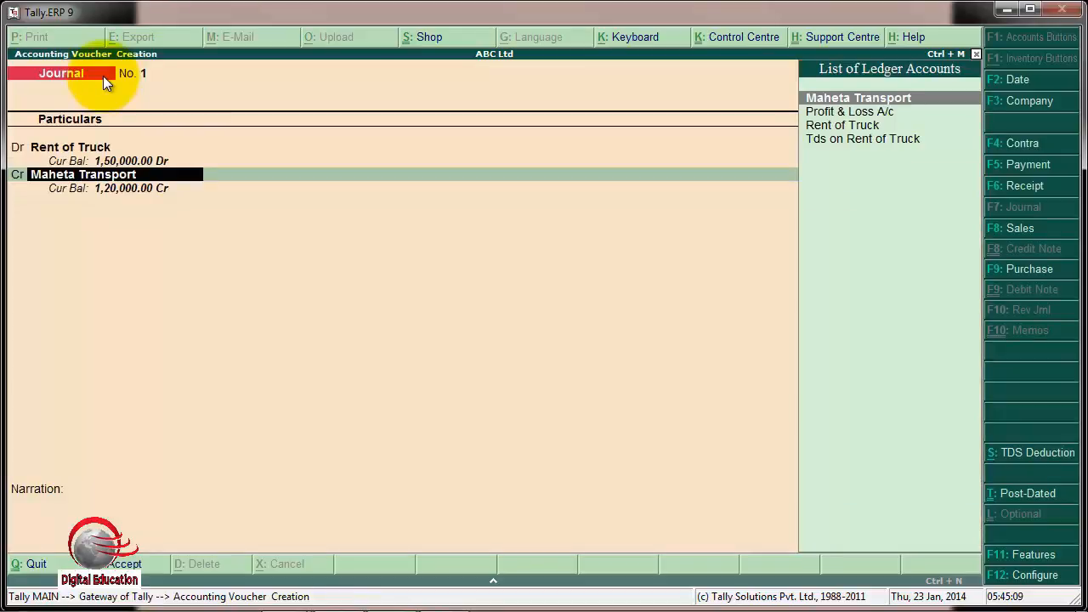
key(Return)
key(Return)
key(Return)
key(Return)
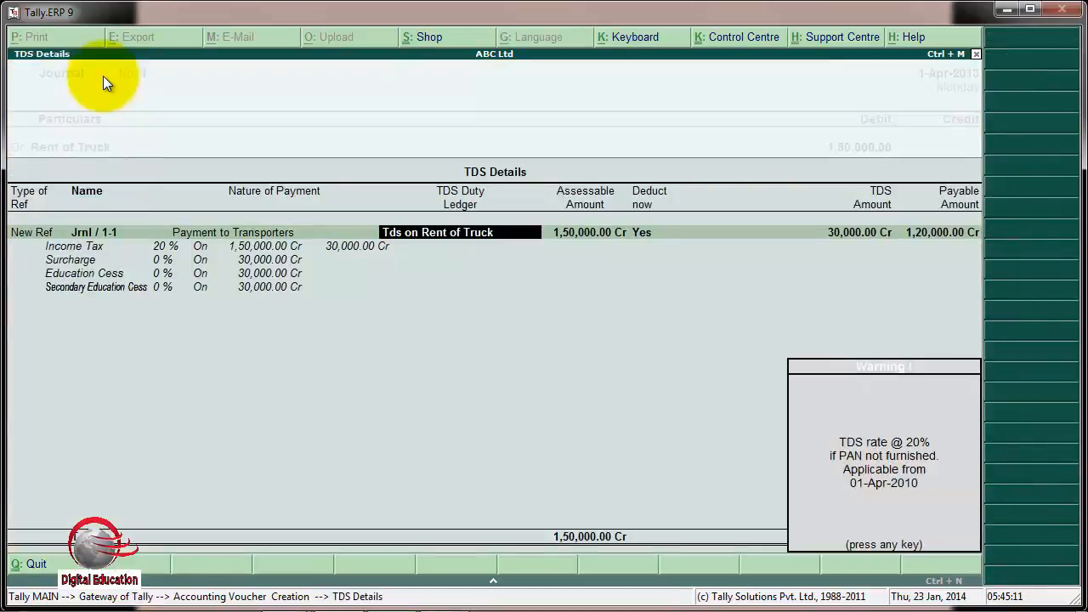
key(Return)
key(Return)
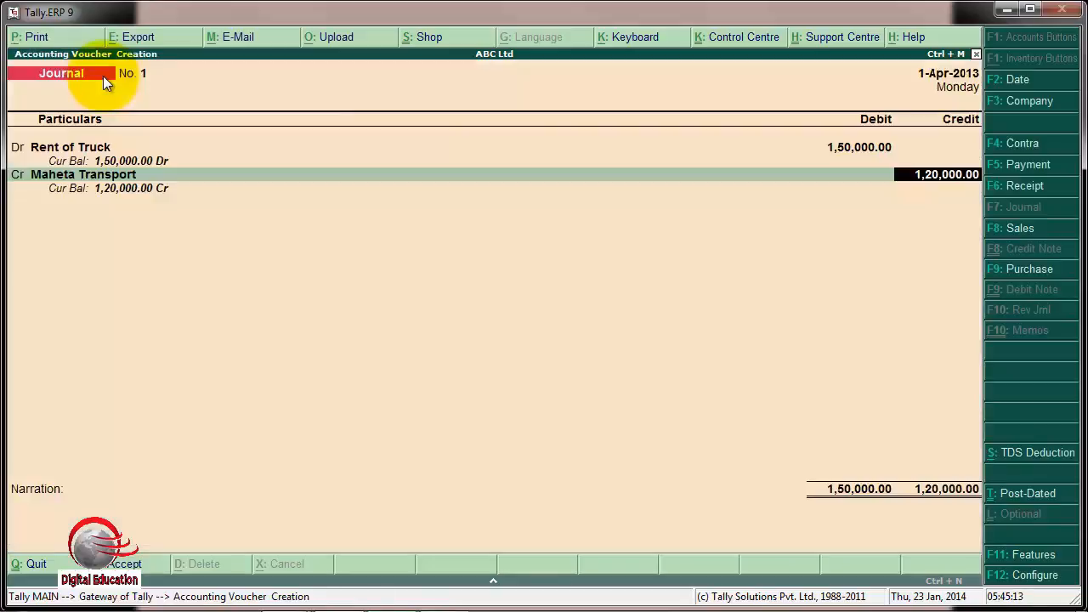
- Accept the 1,20,000 credit and allocate it bill-wise as New Ref 1 for 1,50,000 Cr and New Ref 1 for 30,000 Dr
key(Return)
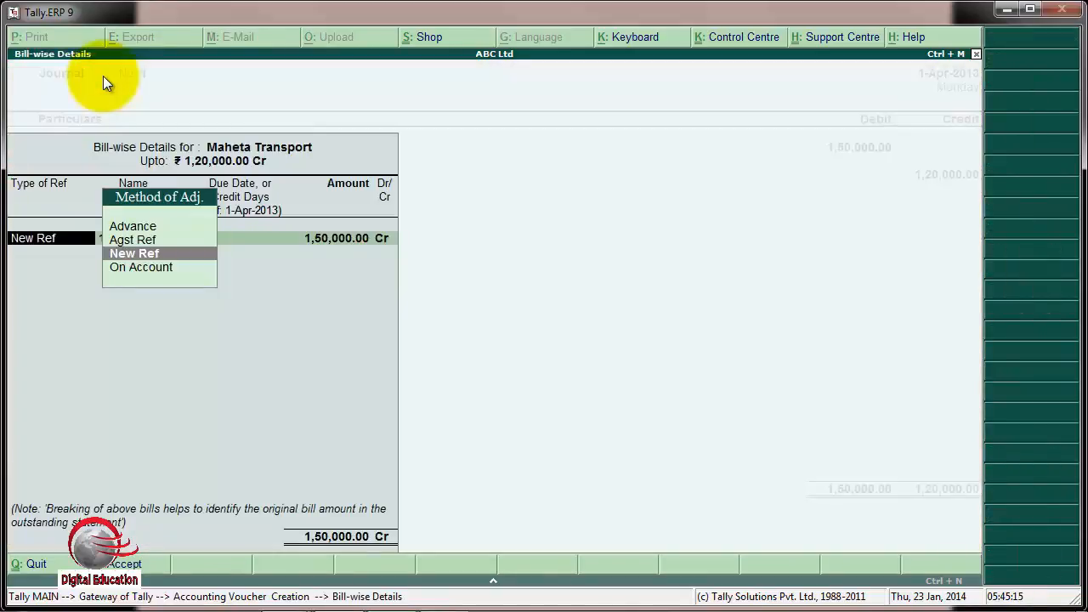
key(Return)
key(Return)
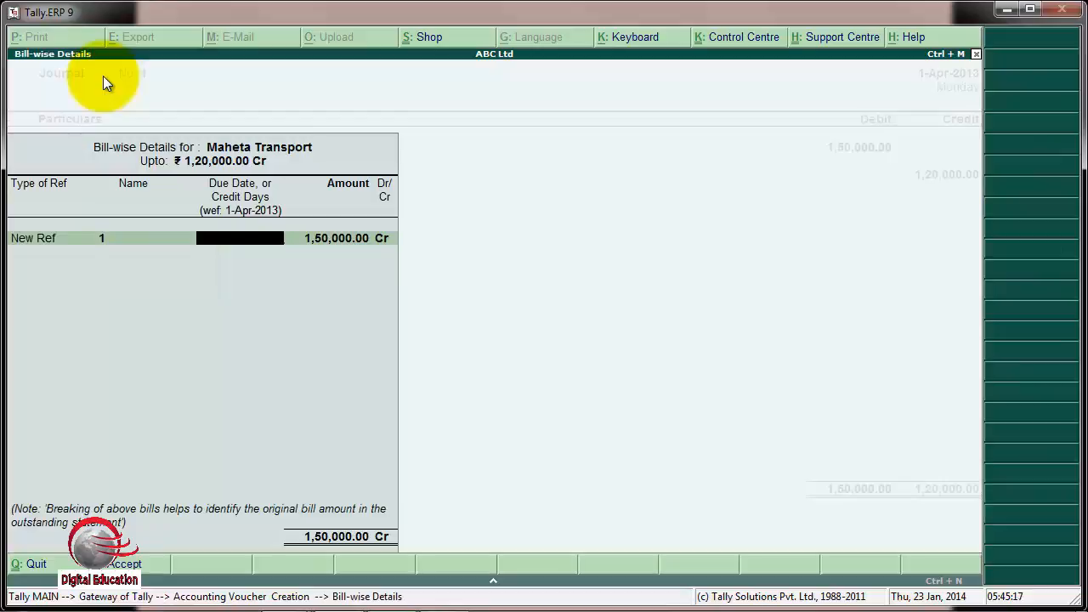
key(Return)
key(Return)
key(Return)
key(Return)
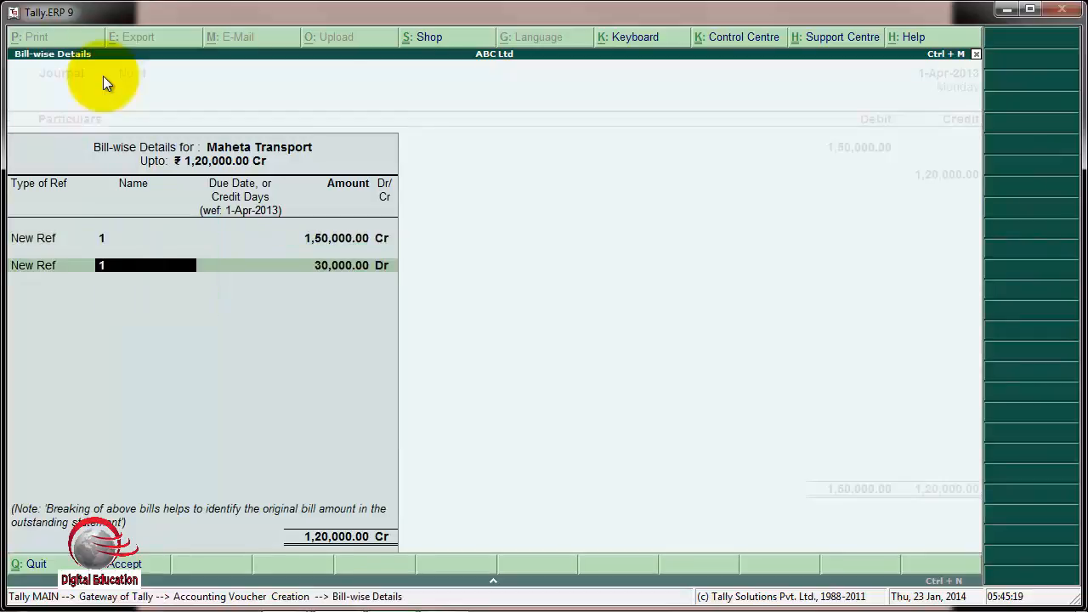
key(Return)
key(Return)
key(Return)
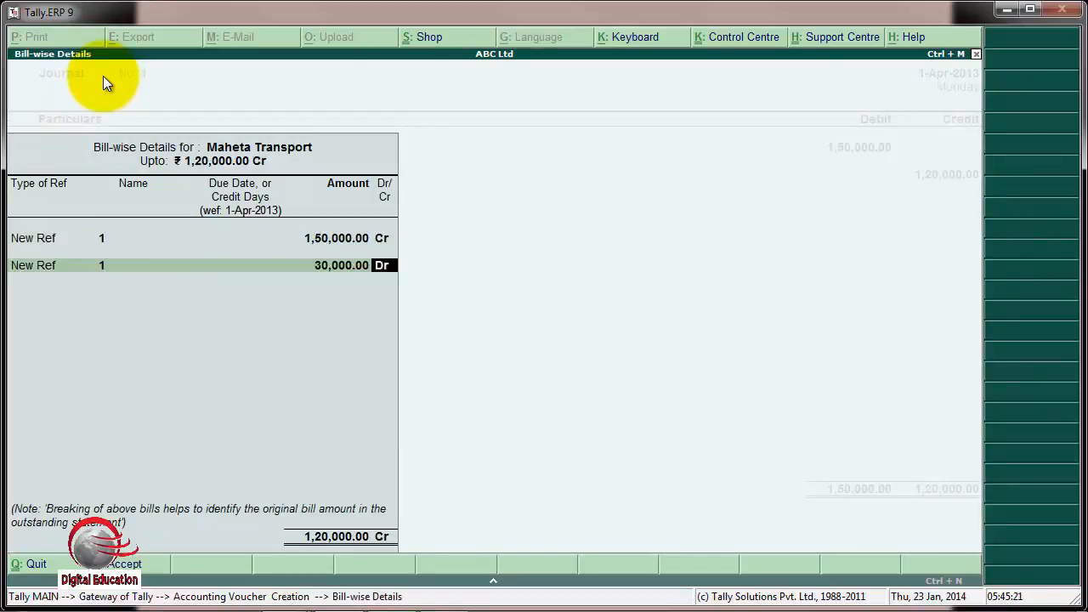
key(Return)
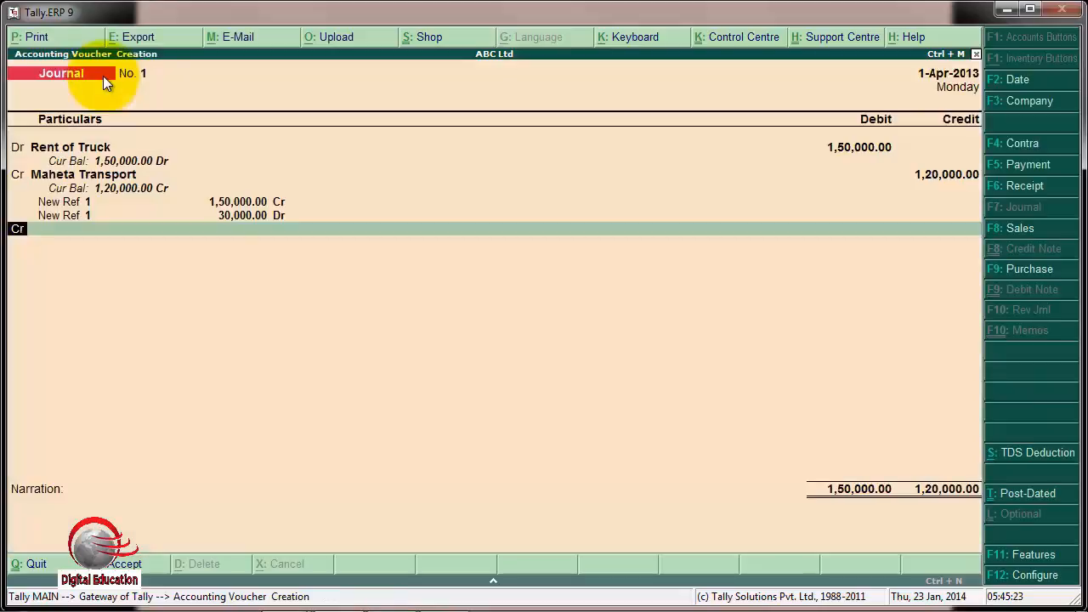
- Credit Tds on Rent of Truck with 30,000, leave the narration blank, and save the journal voucher
key(Return)
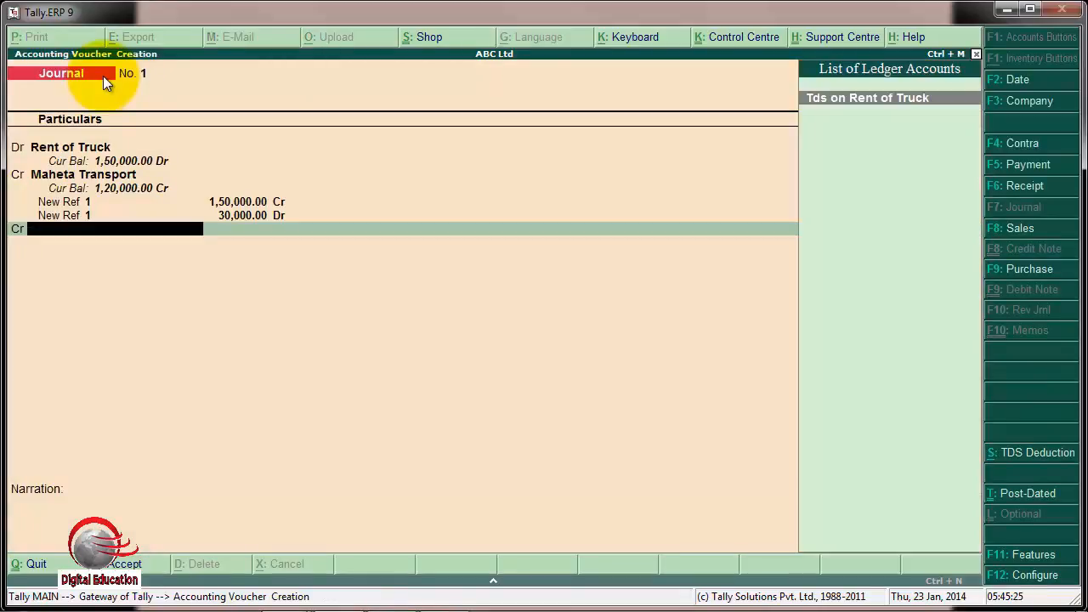
key(Return)
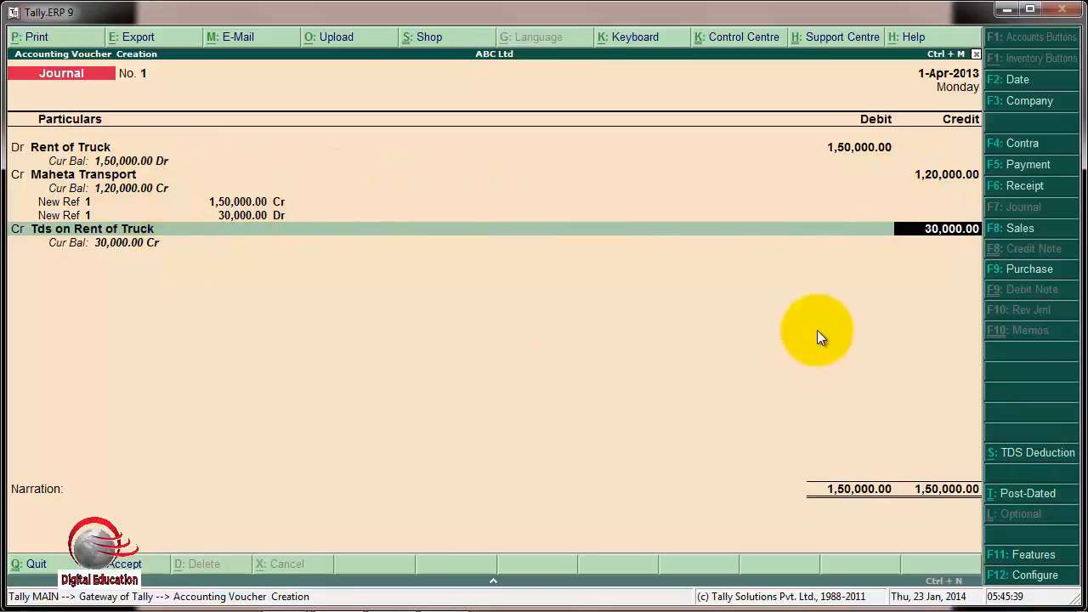
key(Return)
key(Return)
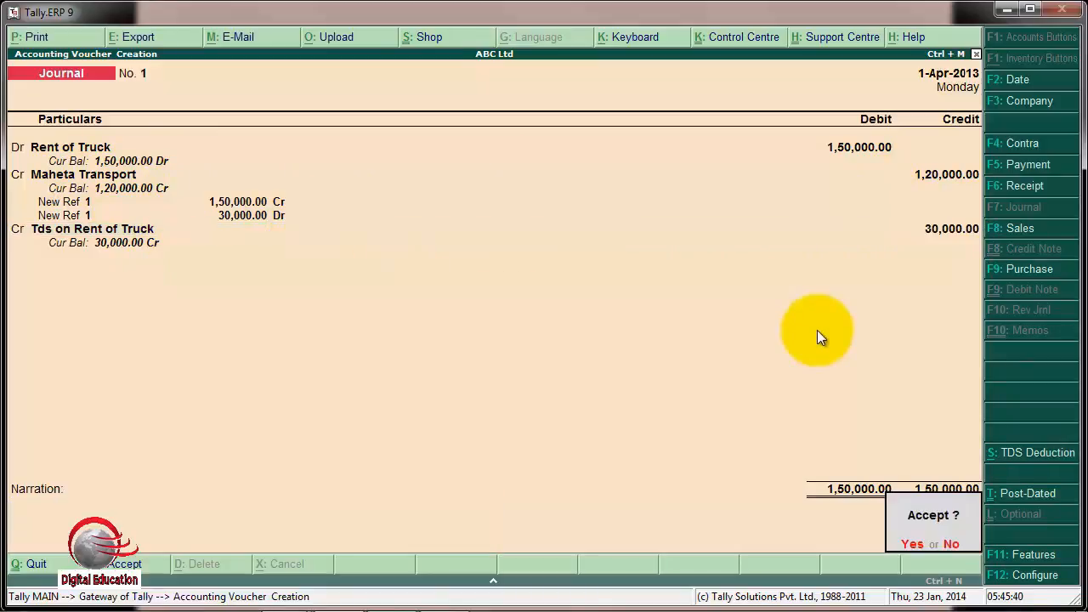
key(Return)
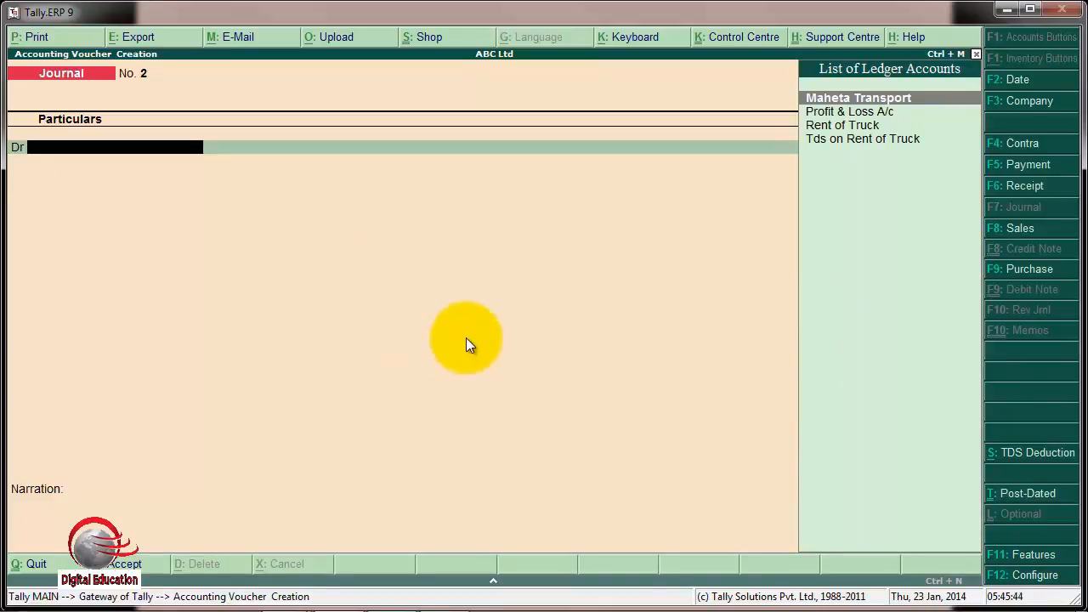
- Switch to the slideshow, review the Payment Voucher Creation slide for the TDS payment, and return to Tally
key(alt+Tab)
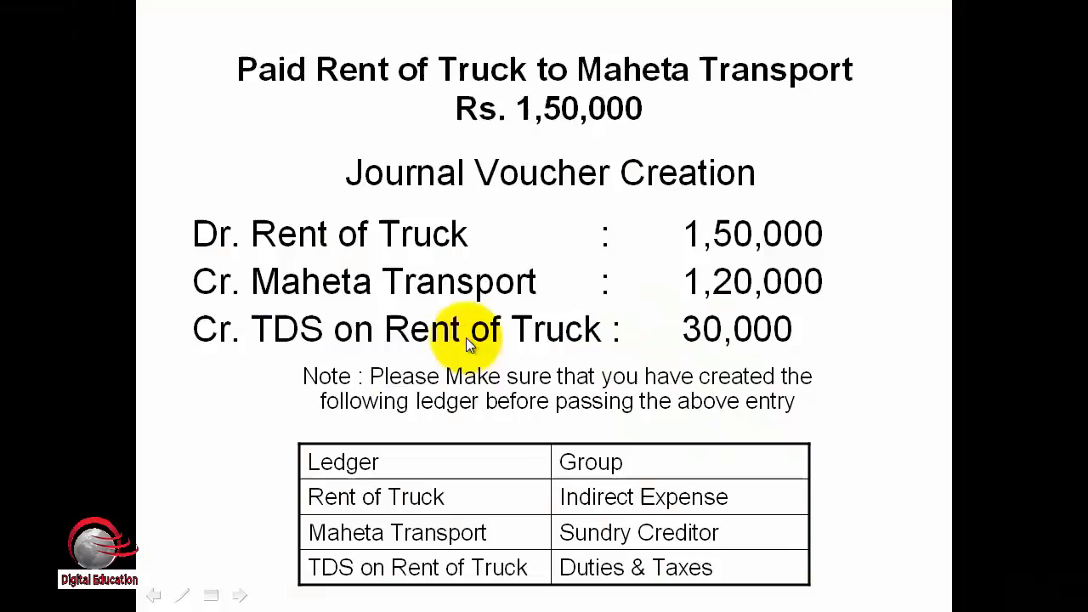
click(517, 232)
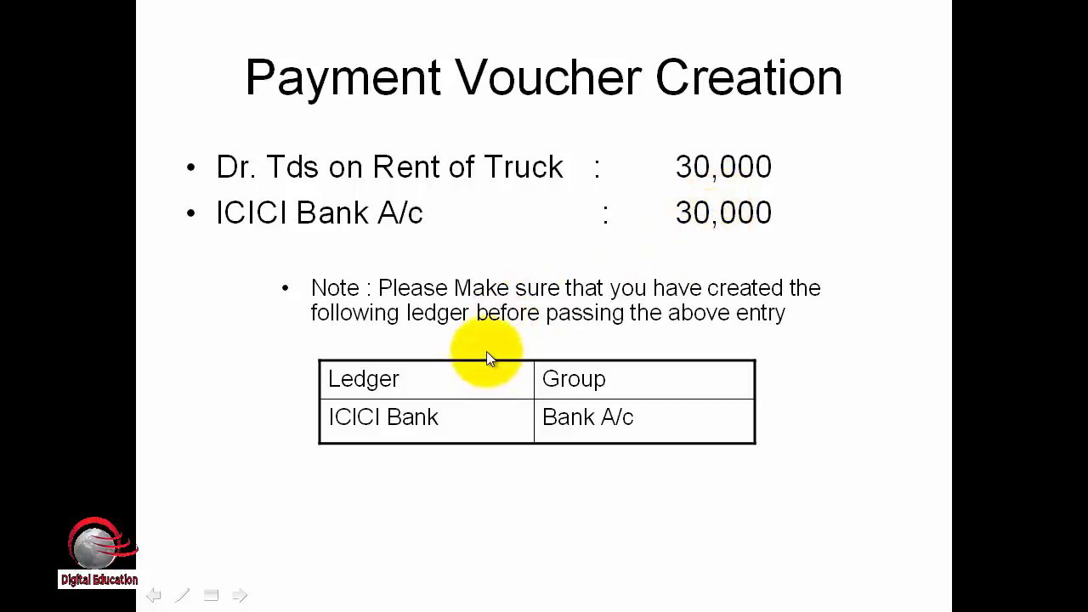
key(alt+Tab)
click(390, 230)
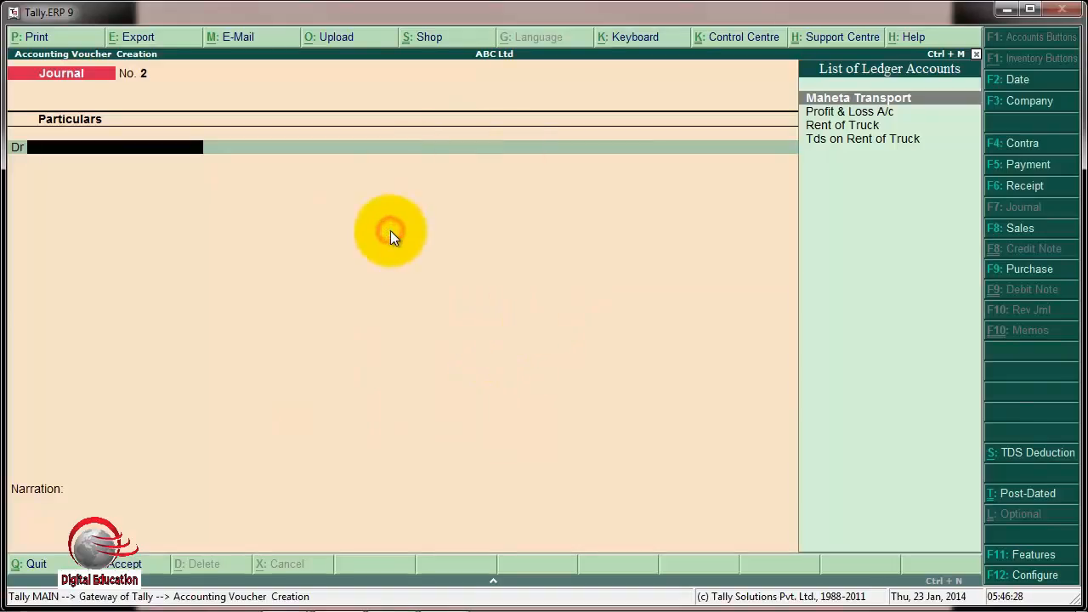
- Leave voucher entry and open the single ledger creation form under Accounts Info
key(Escape)
key(Return)
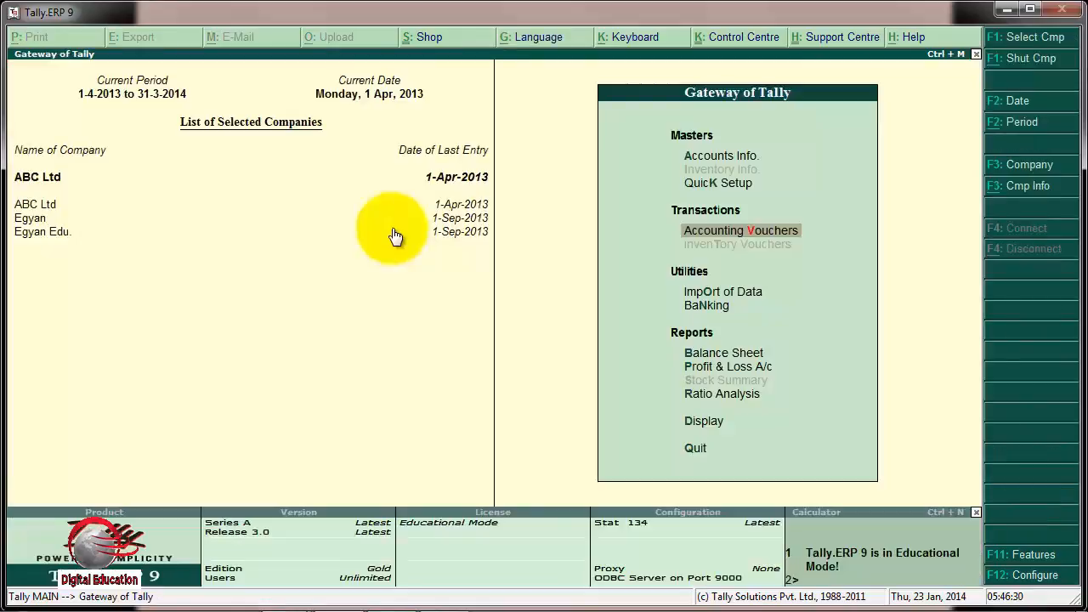
key(Up)
key(Up)
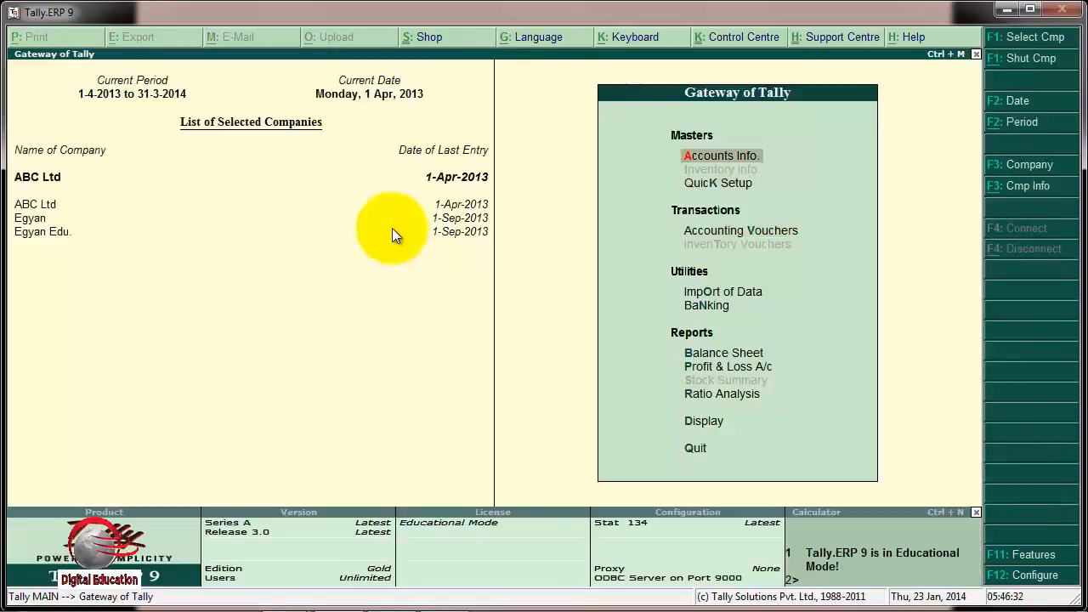
key(Return)
key(Down)
key(Return)
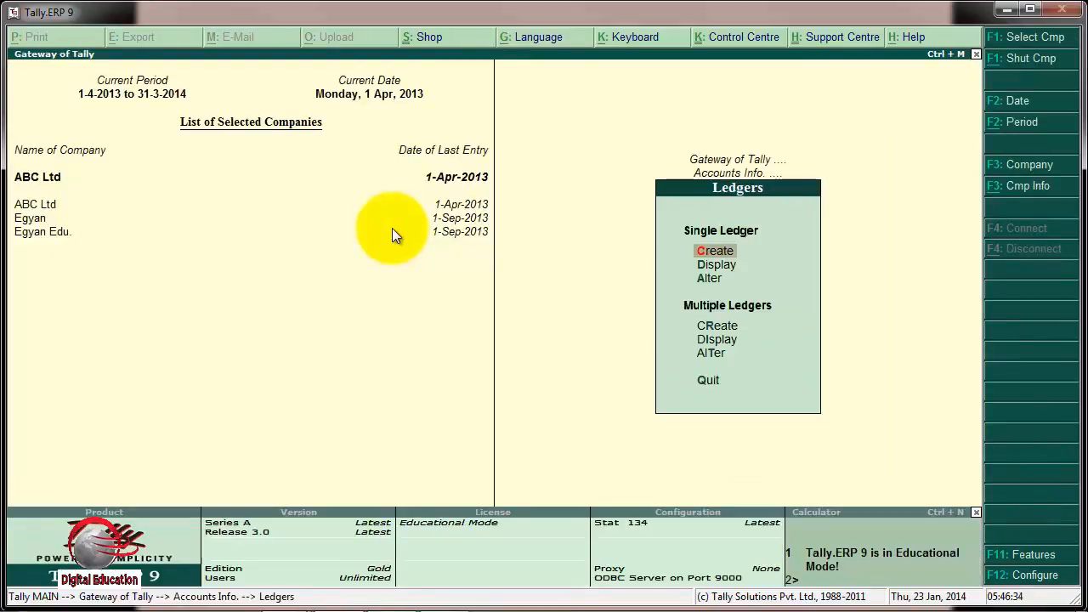
key(Return)
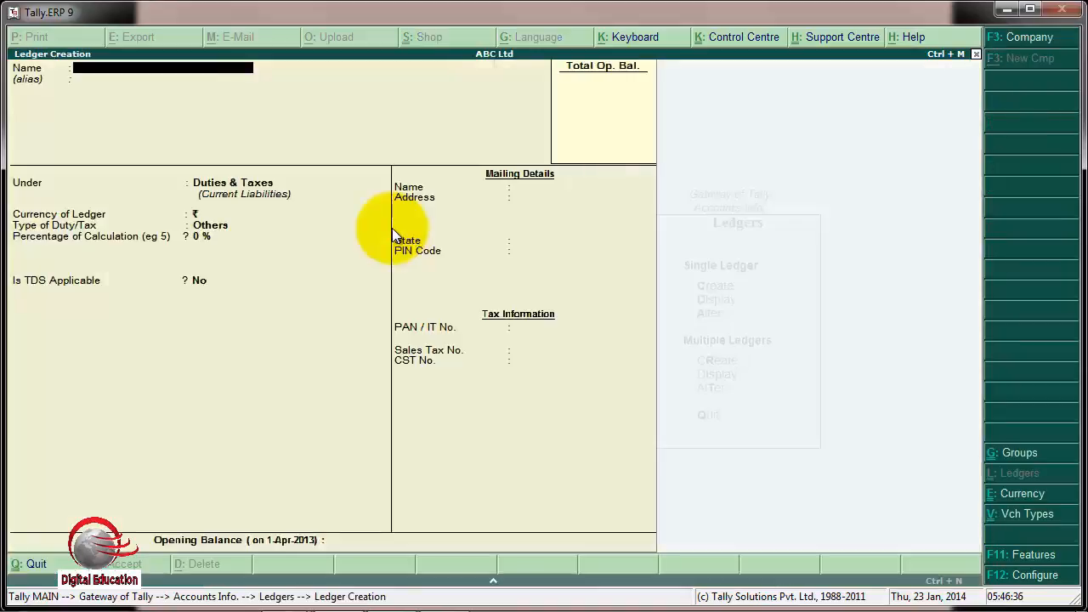
- Name the new ledger ICICI Bank and place it under the Bank Accounts group
text(ICICI Bank)
key(Return)
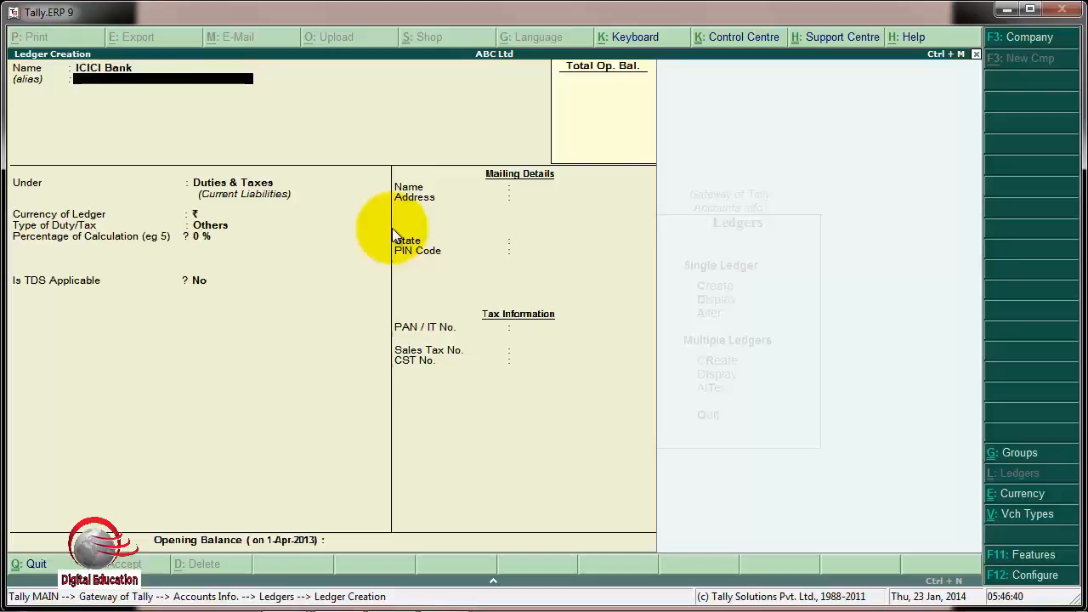
key(Return)
text(Ba)
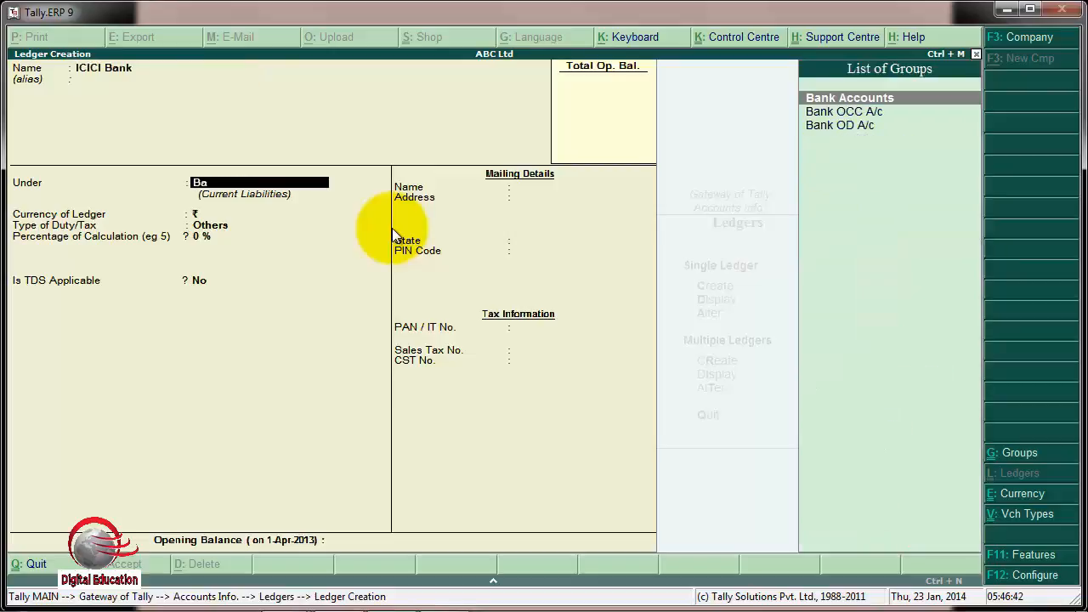
key(Return)
- Keep the default reconciliation and mailing details, leave the opening balance blank, and save the ICICI Bank ledger
key(Return)
key(Return)
key(Return)
key(Return)
key(Return)
key(Return)
key(Return)
key(Return)
key(Return)
key(Return)
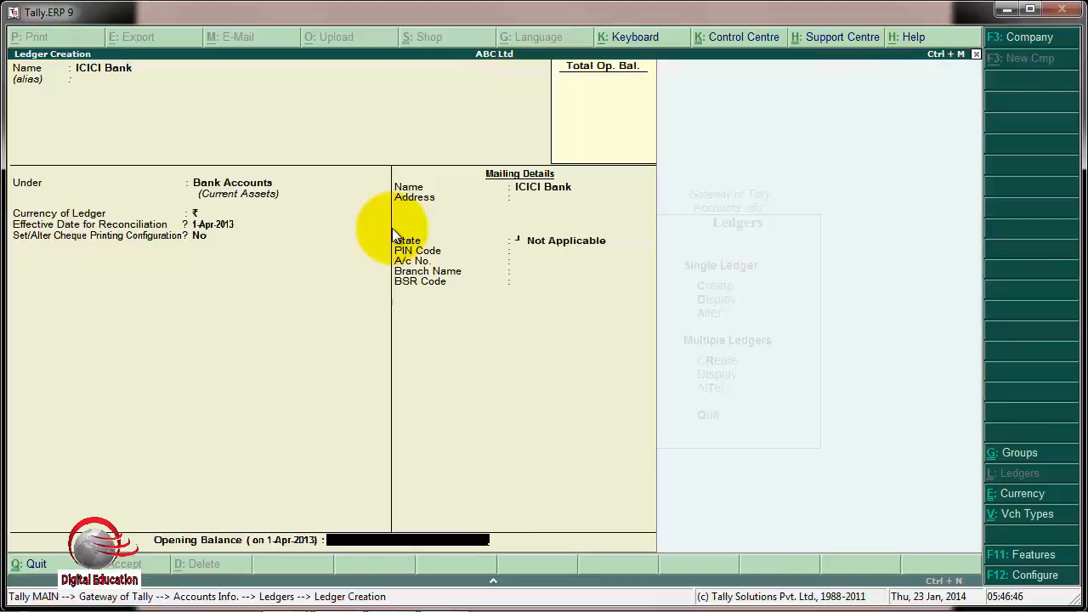
key(Return)
key(Return)
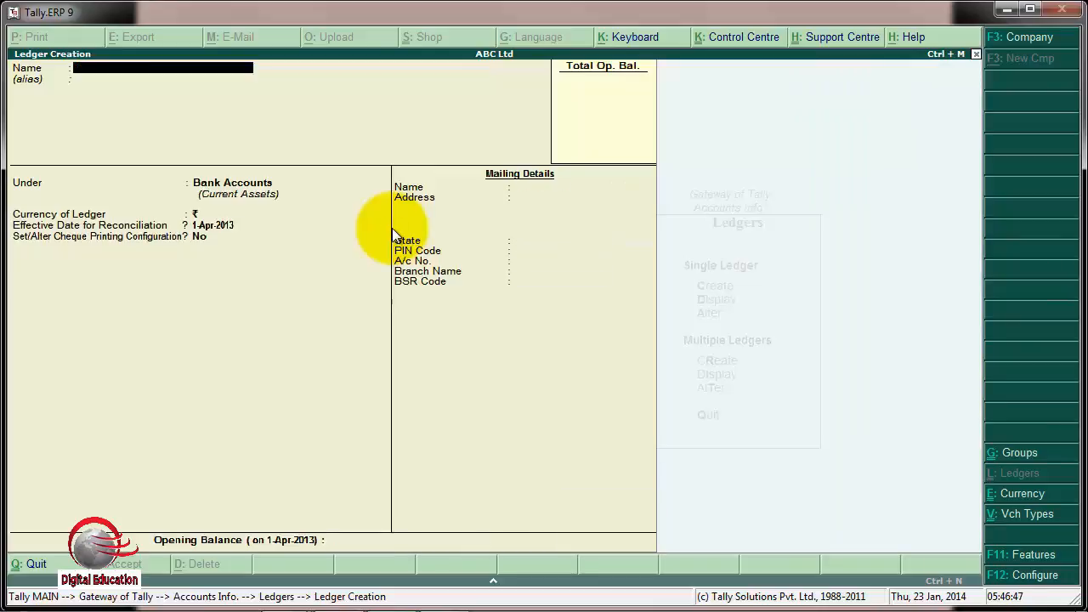
- Leave ledger creation and open a new payment voucher in Accounting Vouchers
key(Escape)
key(Return)
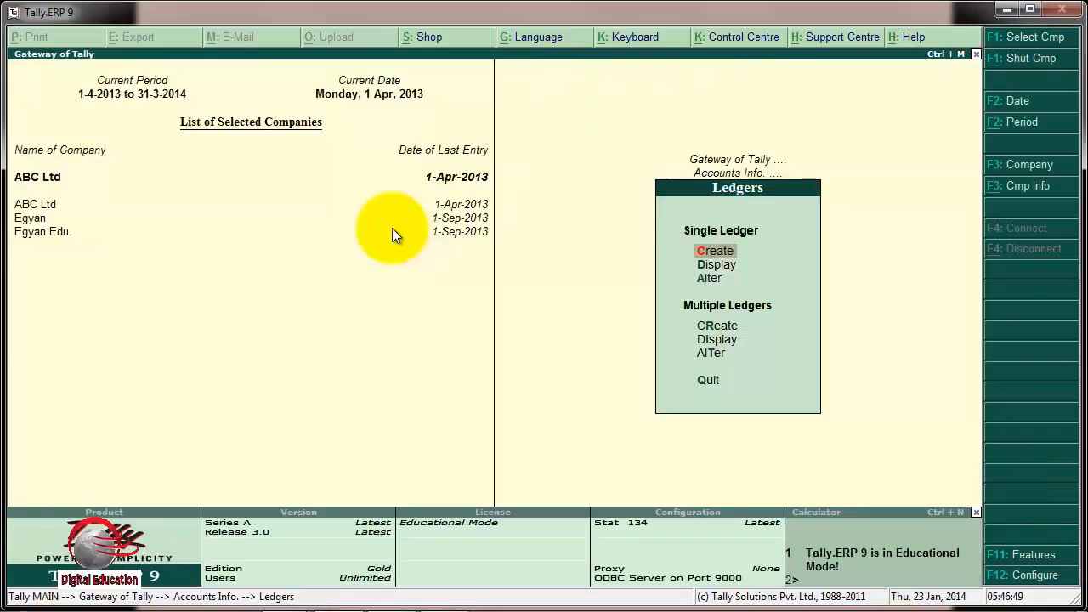
key(Escape)
key(Escape)
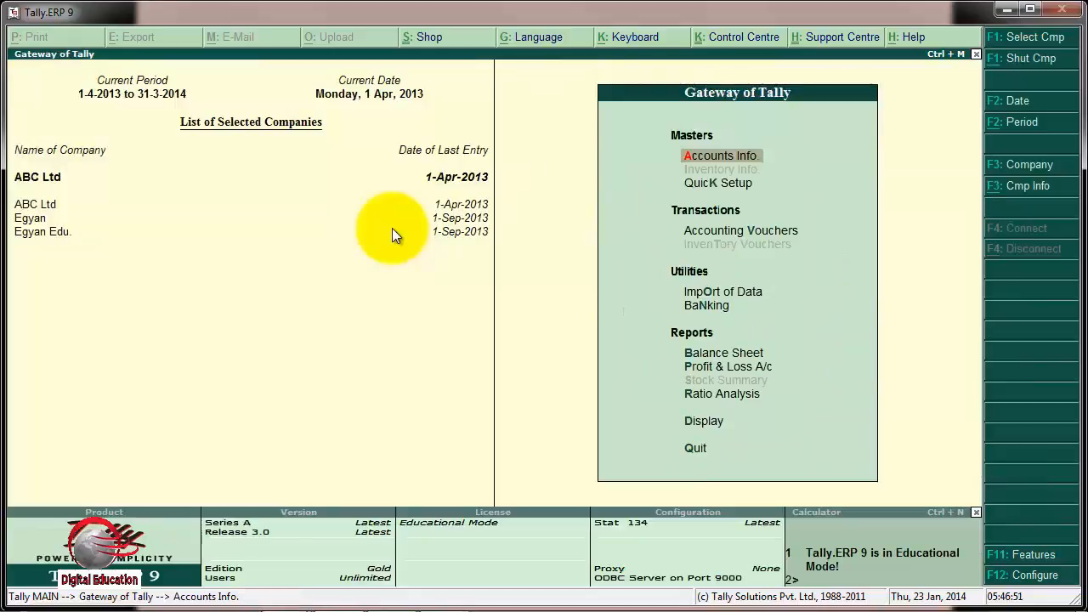
key(Down)
key(Down)
key(Return)
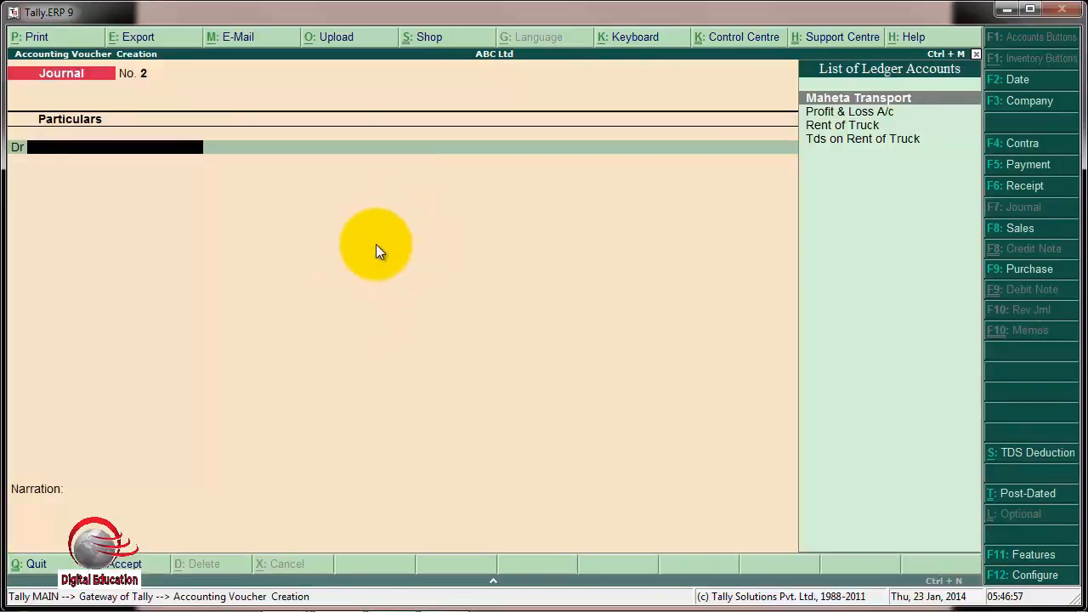
key(F5)
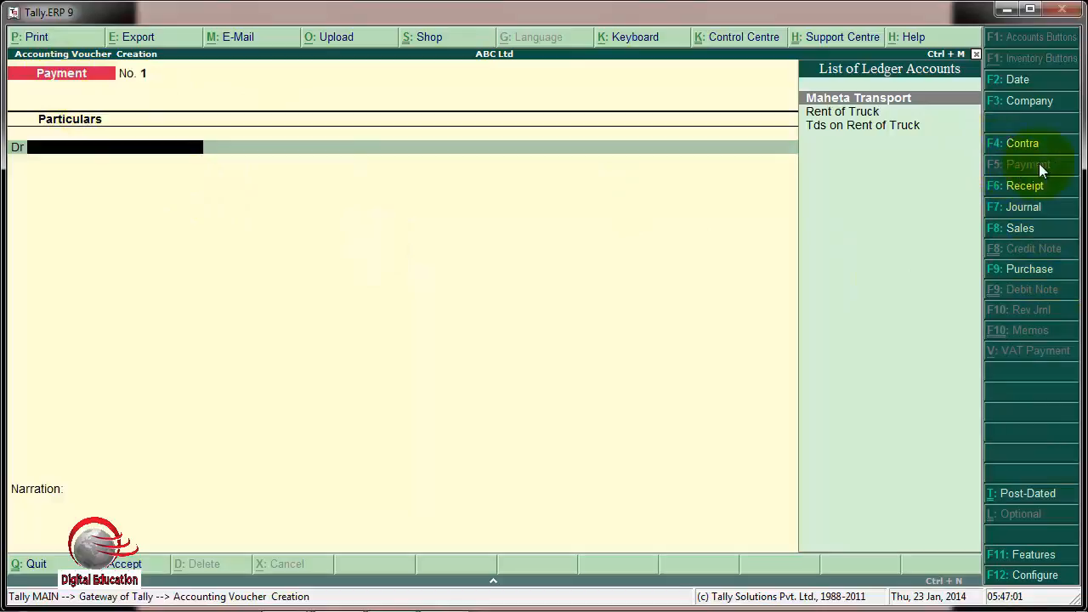
- Debit Tds on Rent of Truck for 30,000 against the pending reference Jrnl / 1-1 and finish the TDS details
key(Down)
key(Down)
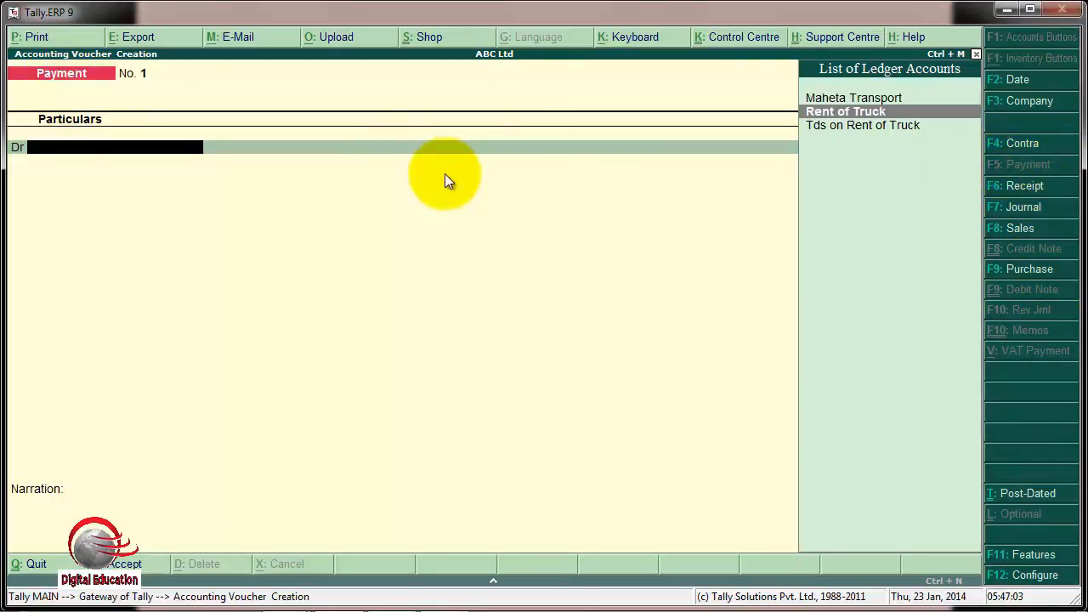
key(Return)
key(Return)
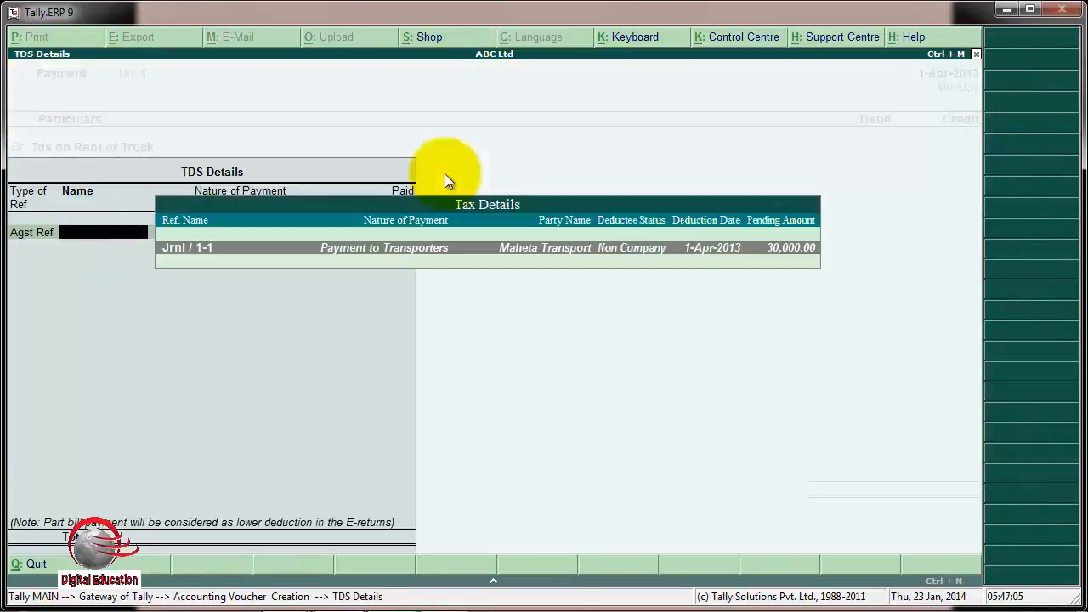
key(Return)
key(Return)
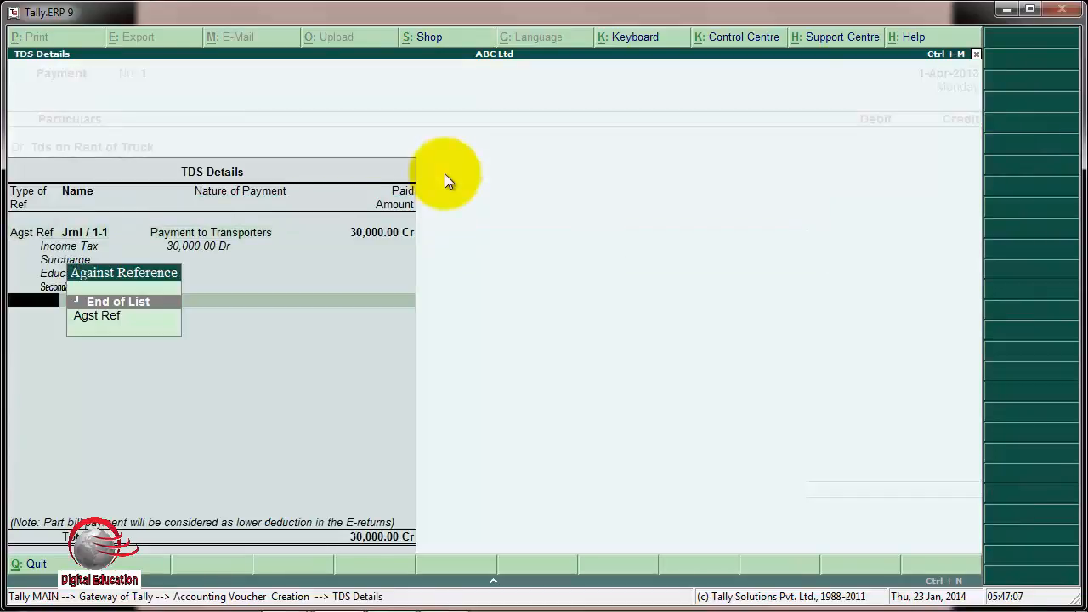
key(Return)
key(Return)
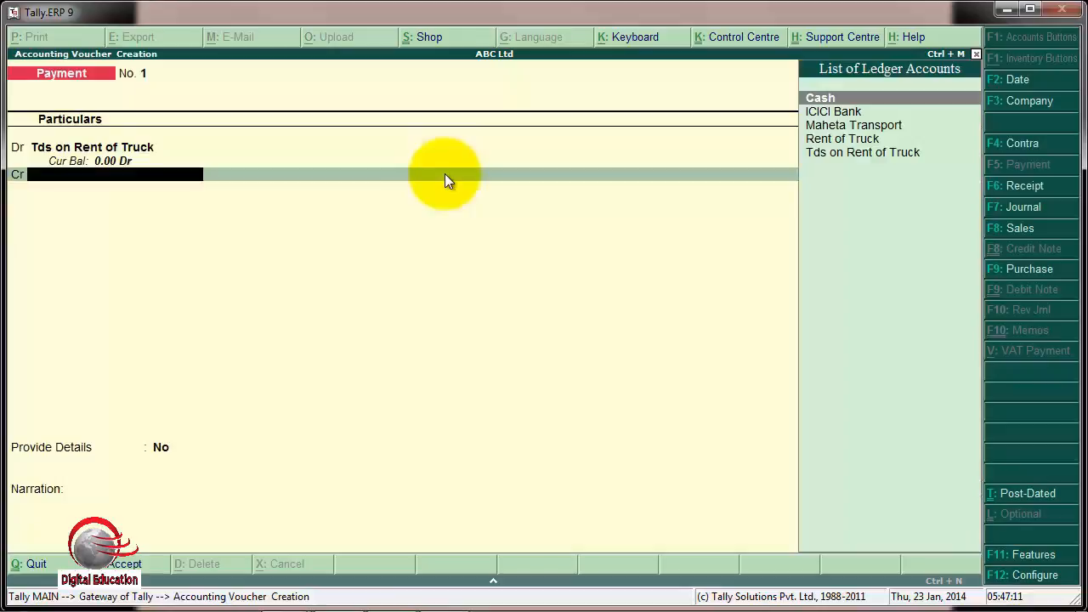
- Credit ICICI Bank with 30,000 in the TDS payment voucher
key(Down)
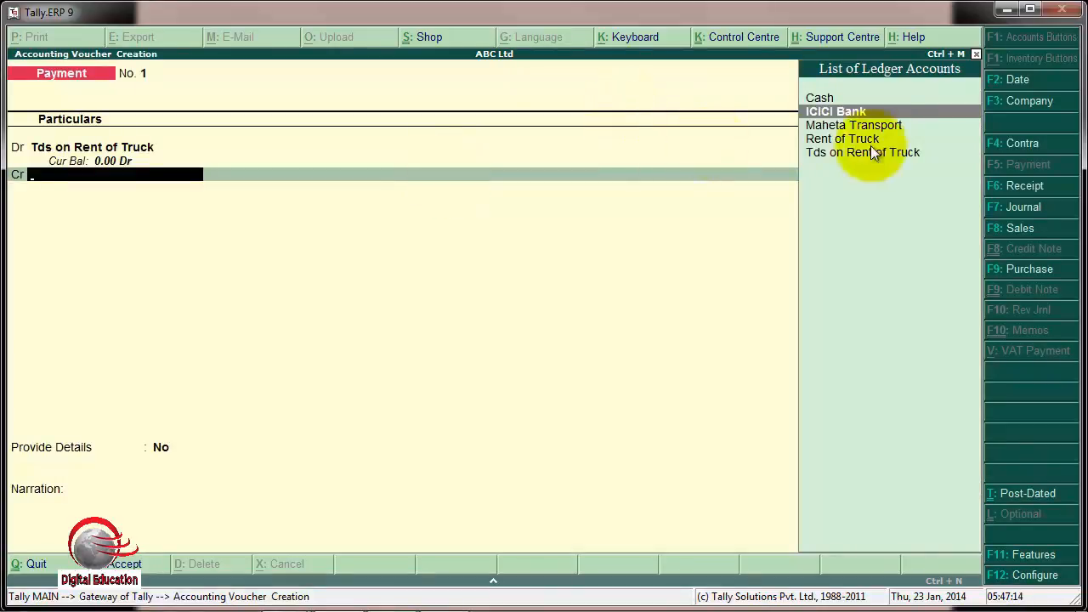
click(846, 110)
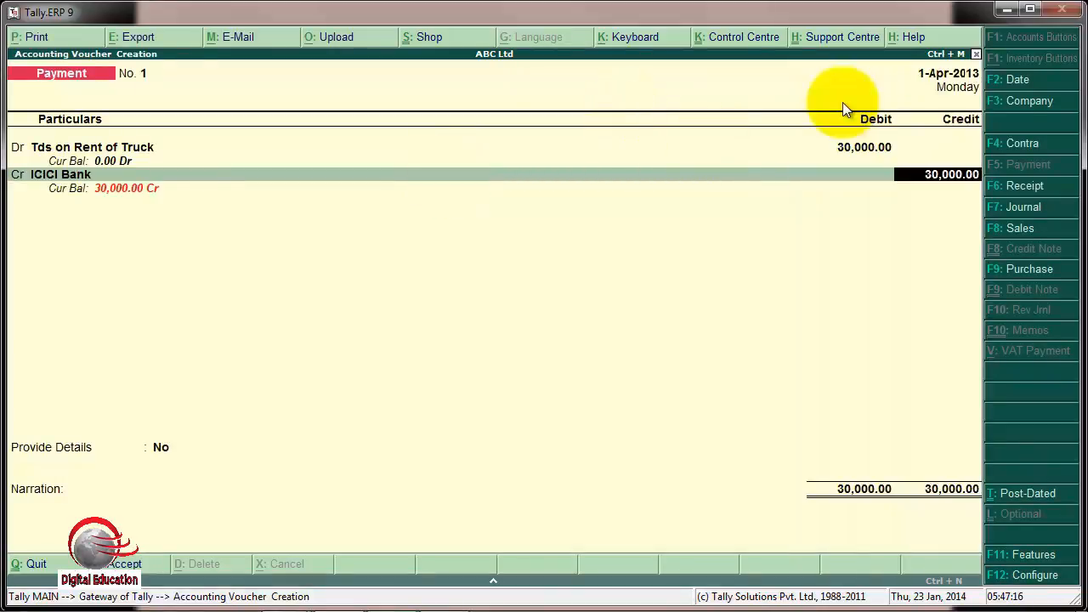
key(Return)
- Allocate the 30,000 to cheque number 1258 with the default date and A/c Payee crossing, then save the voucher without narration
key(Return)
key(Return)
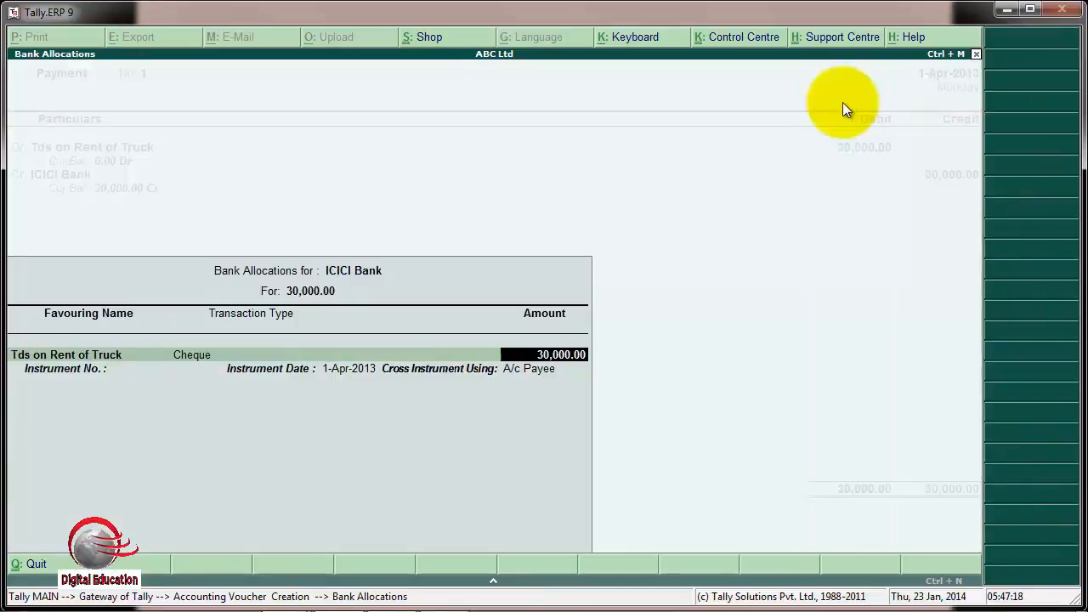
key(Return)
text(1258)
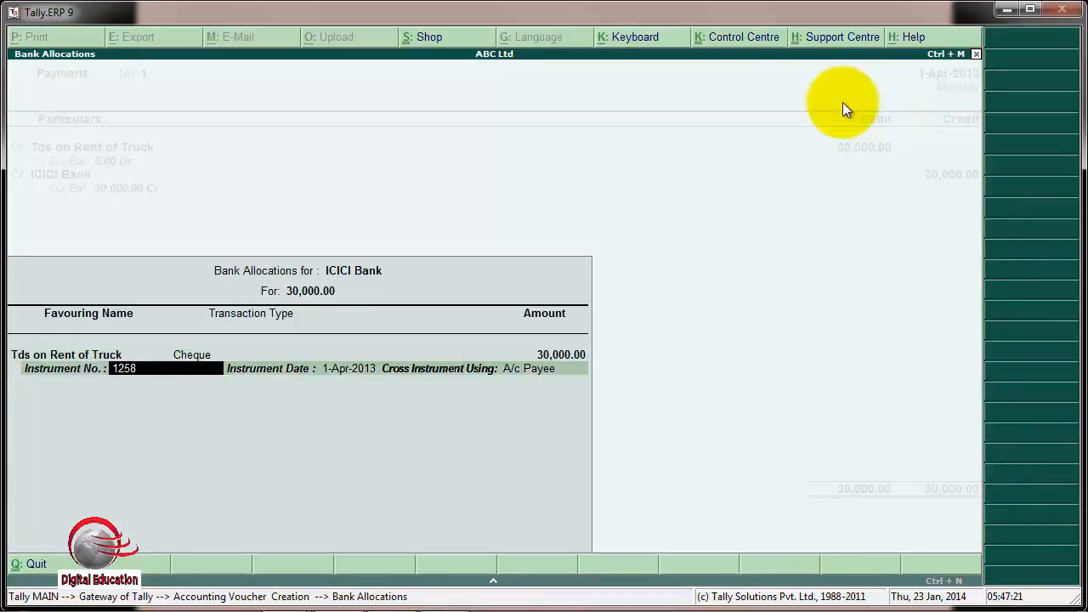
key(Return)
key(Return)
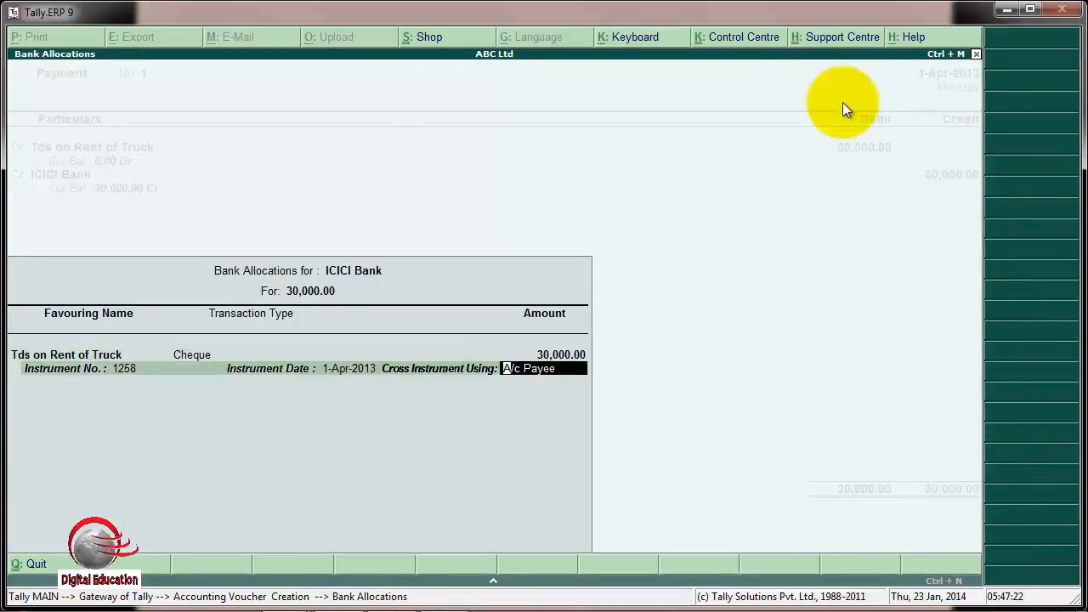
key(Return)
key(Return)
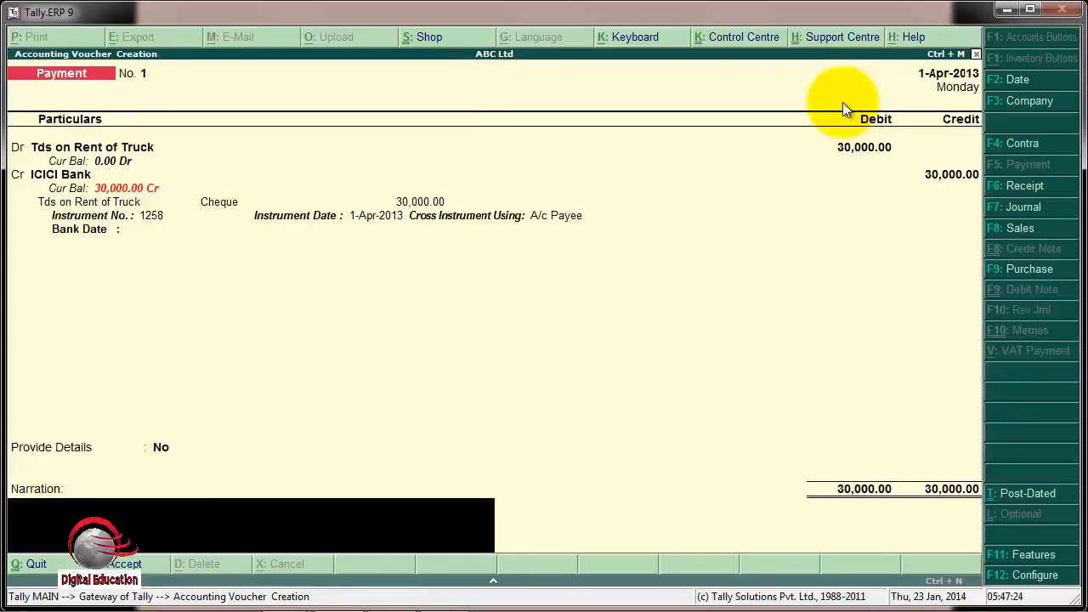
key(Return)
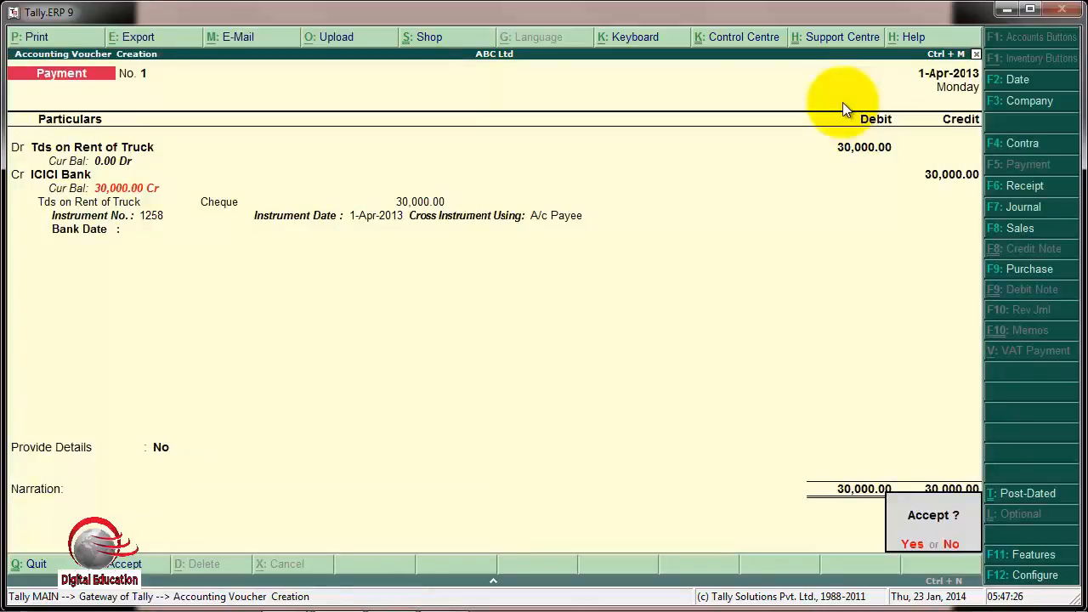
key(Return)
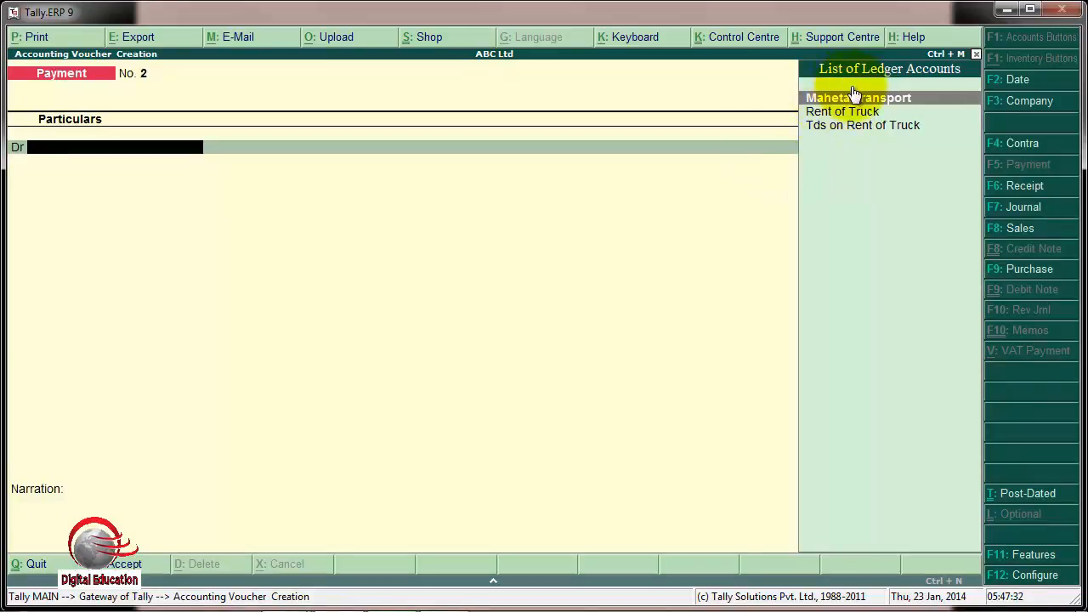
- Debit Maheta Transport for 1,20,000 in the new payment voucher and settle it against pending bill 1
click(855, 102)
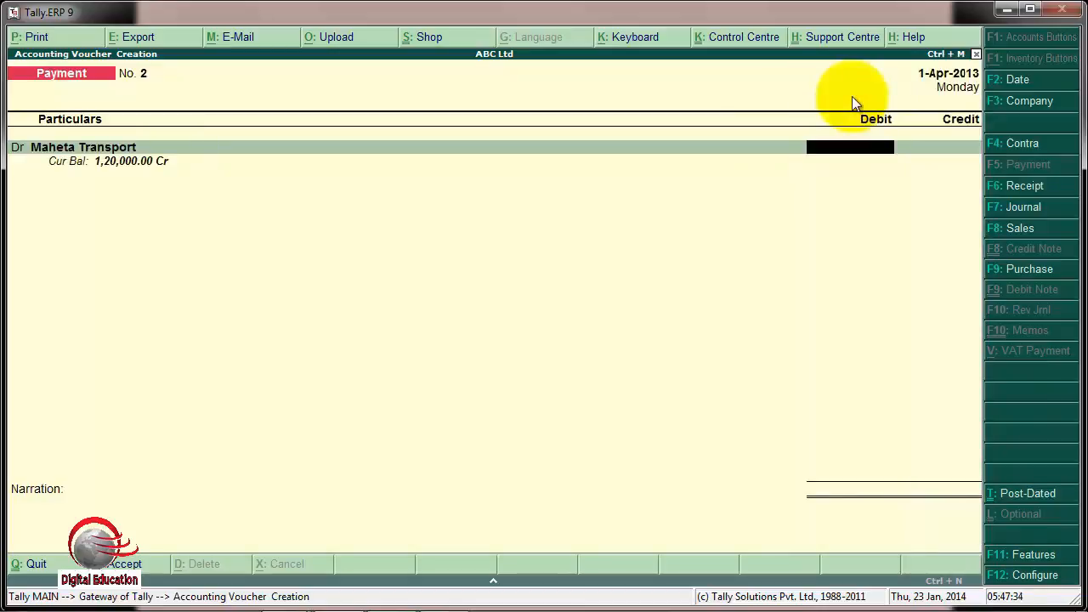
text(1,20,000)
key(Return)
key(Return)
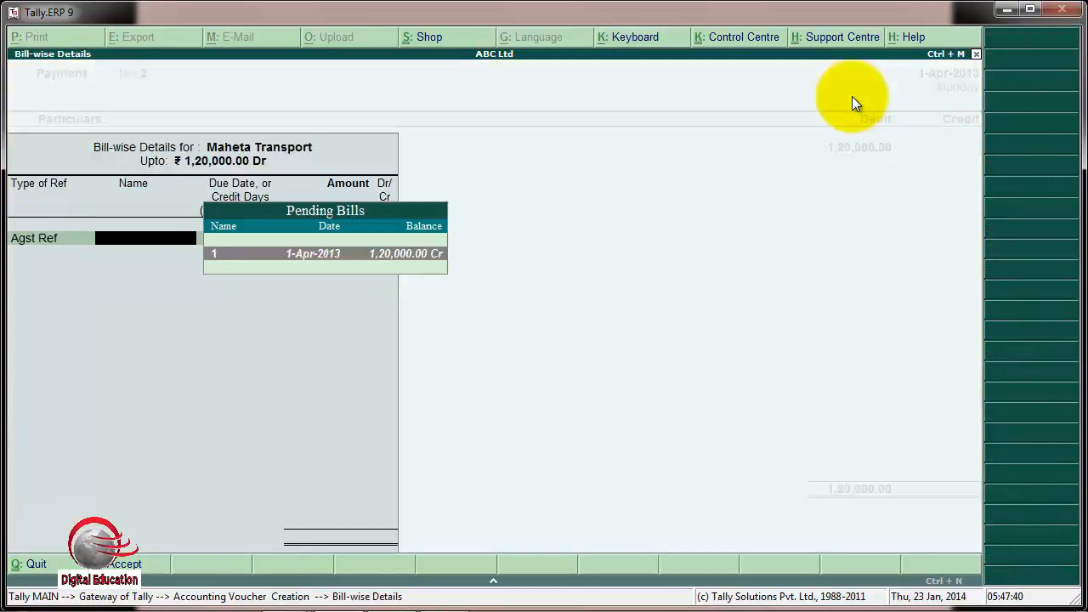
key(Return)
key(Return)
key(Return)
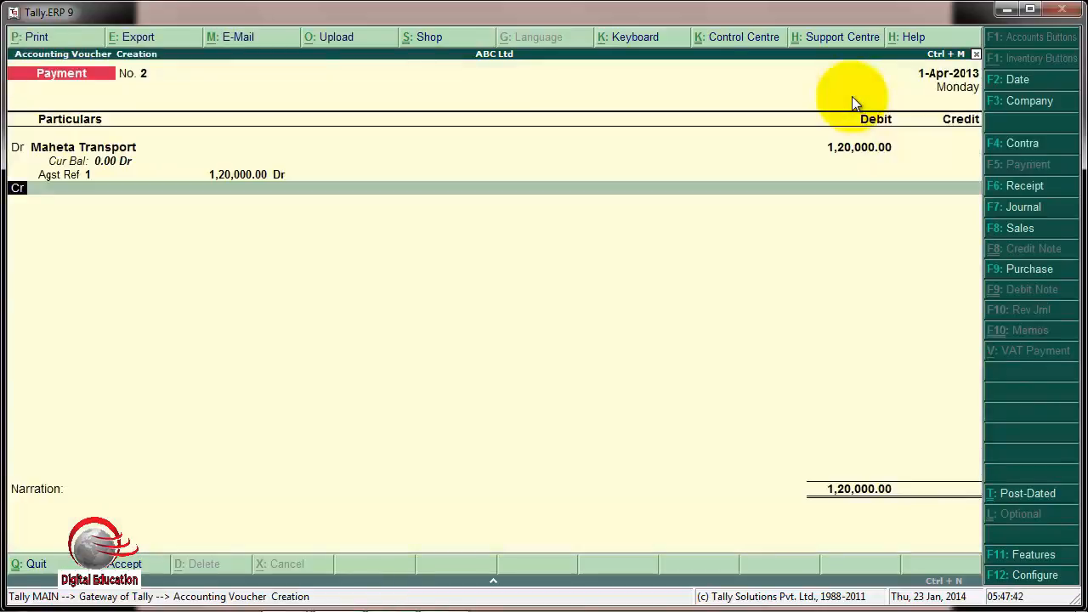
- Credit ICICI Bank with 1,20,000 for the Maheta Transport payment
text(C)
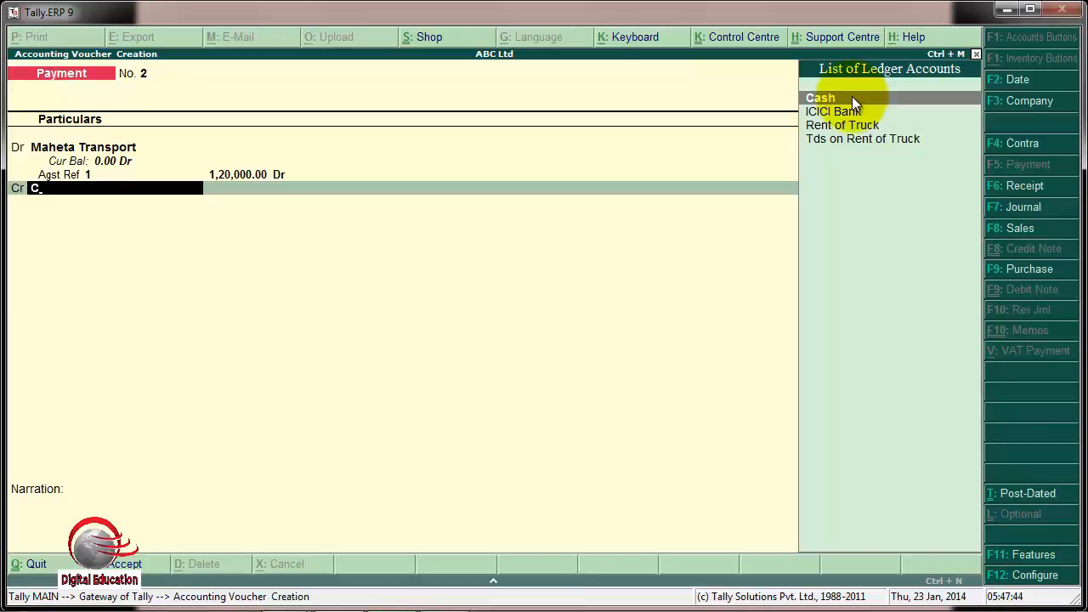
key(Down)
key(Return)
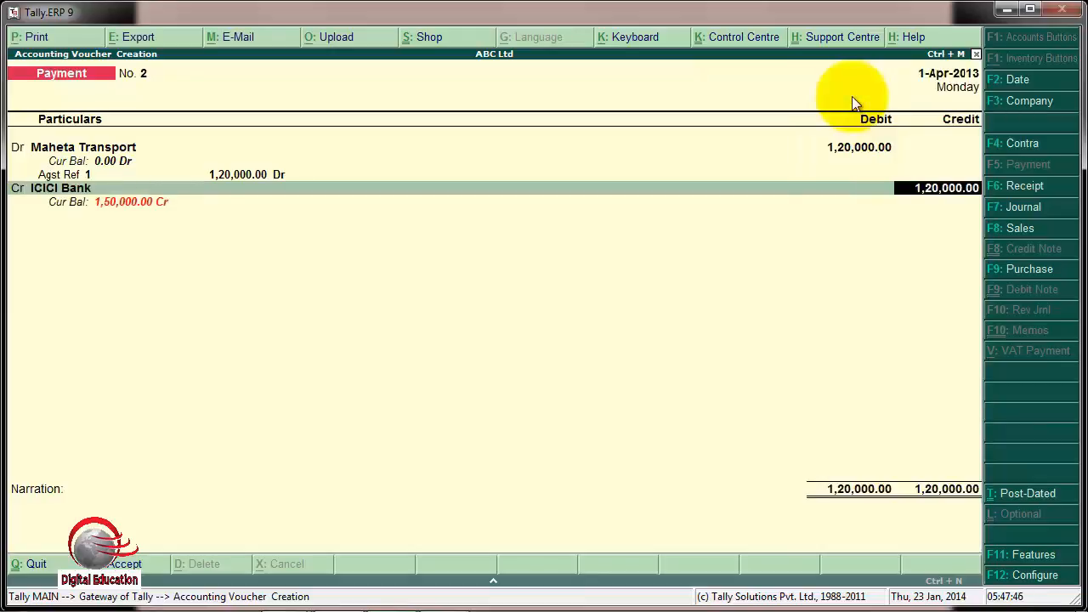
key(Return)
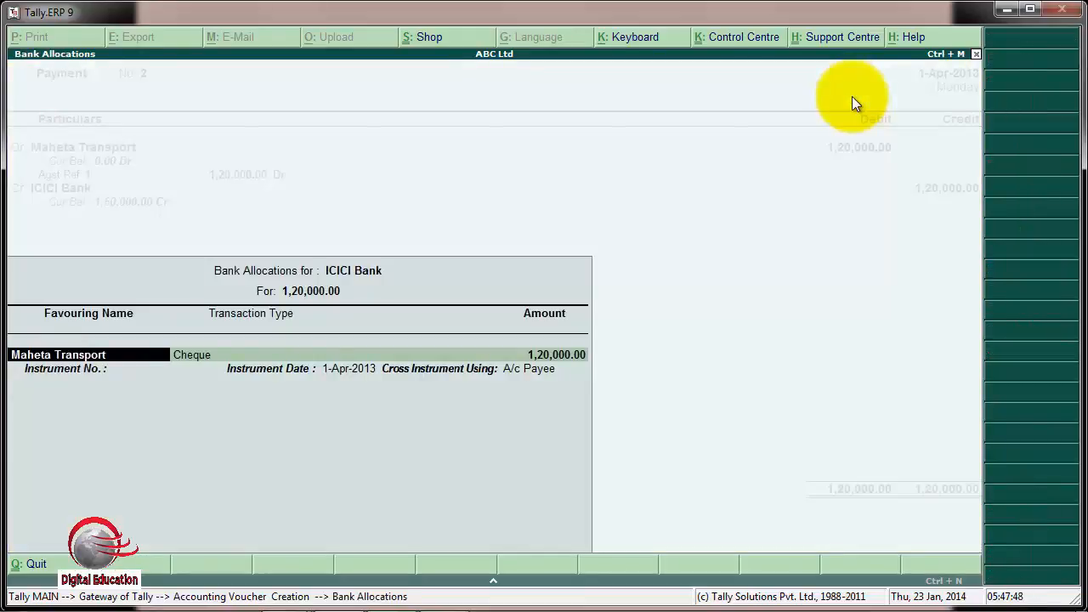
- Enter cheque number 1569 for Maheta Transport, keep the default date and A/c Payee crossing, and save the voucher without narration
key(Return)
text(1569)
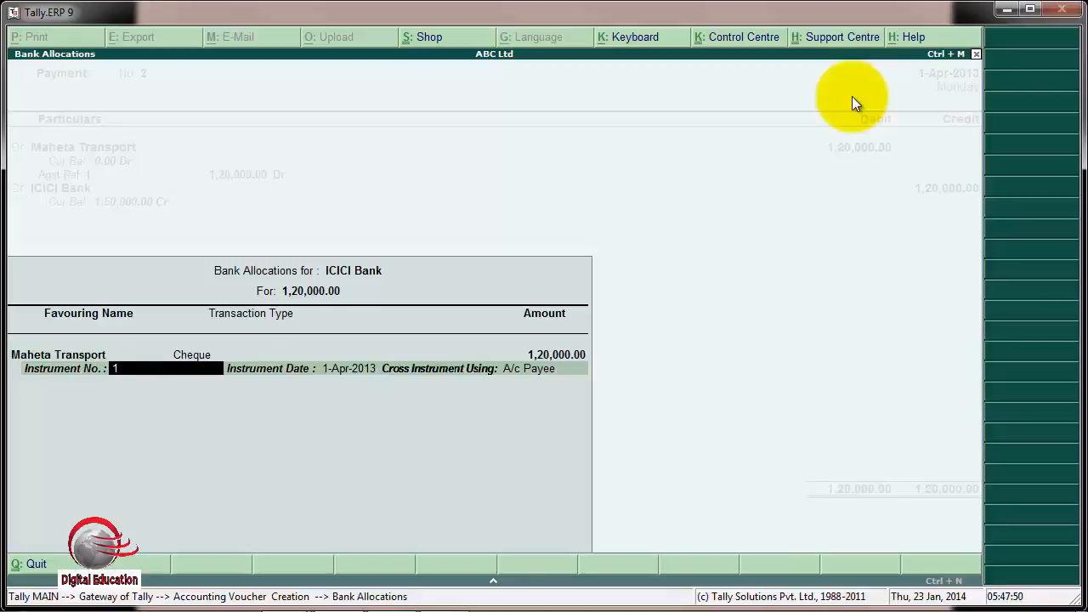
key(Return)
key(Return)
key(Return)
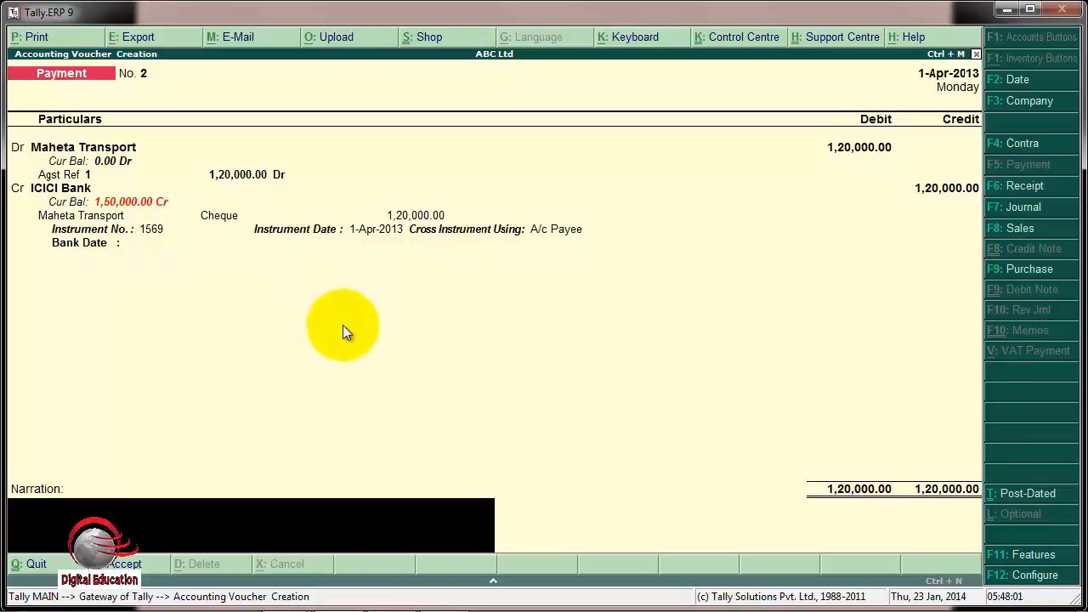
key(Return)
key(y)
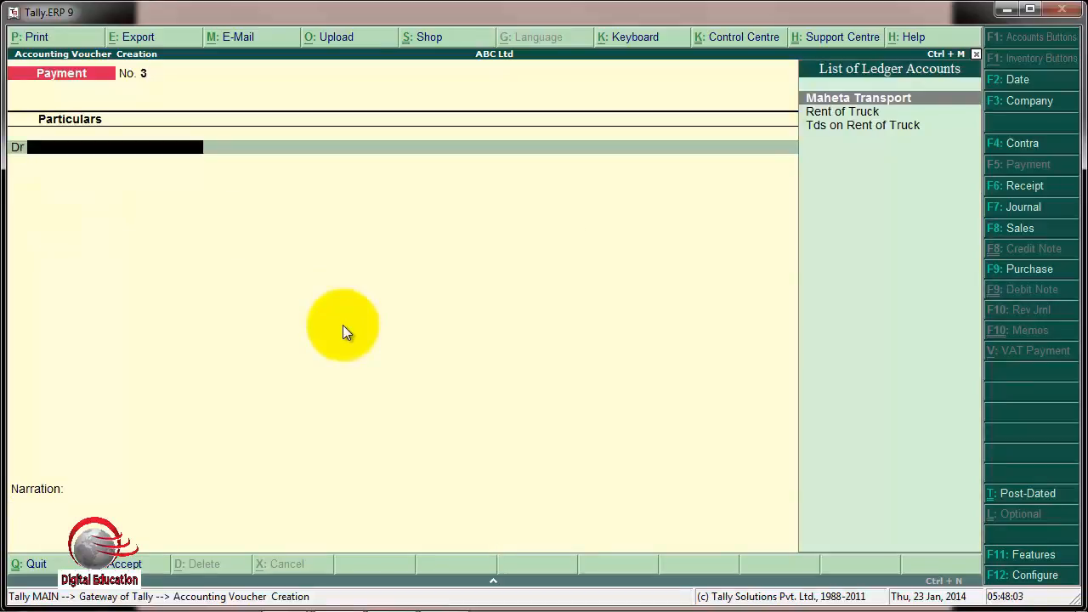